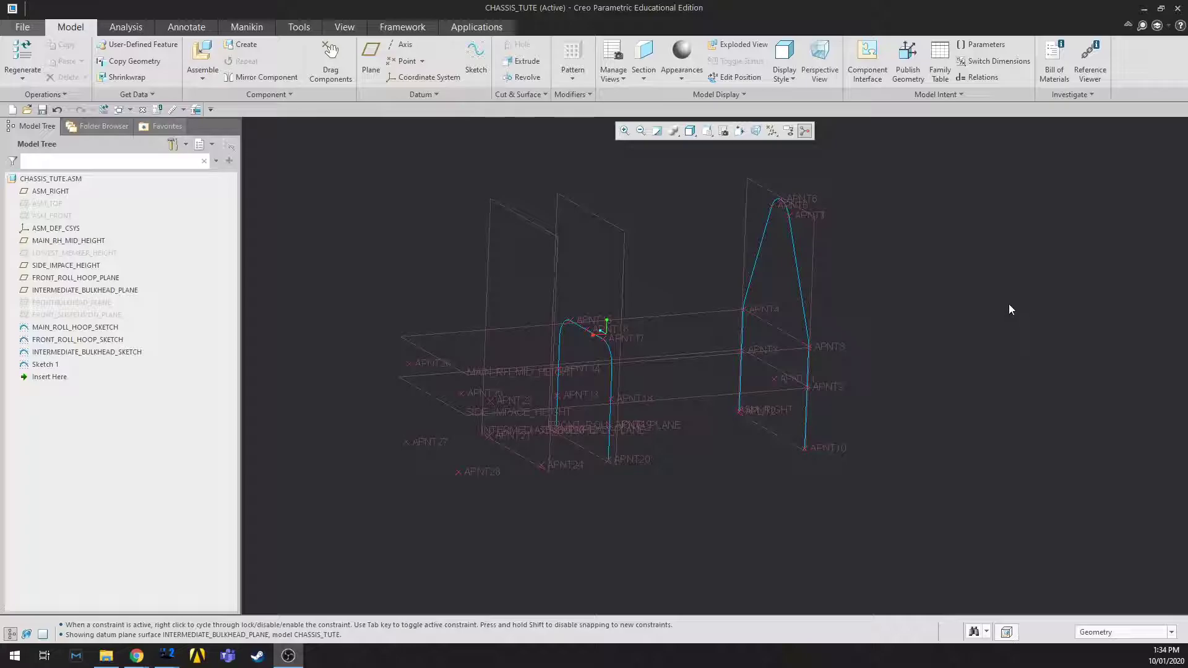
Step: Show the hidden FRONTBULKHEAD_PLANE in the chassis assembly
{"action": "scroll", "coordinate": [963, 427], "scroll_direction": "up", "scroll_amount": 2}
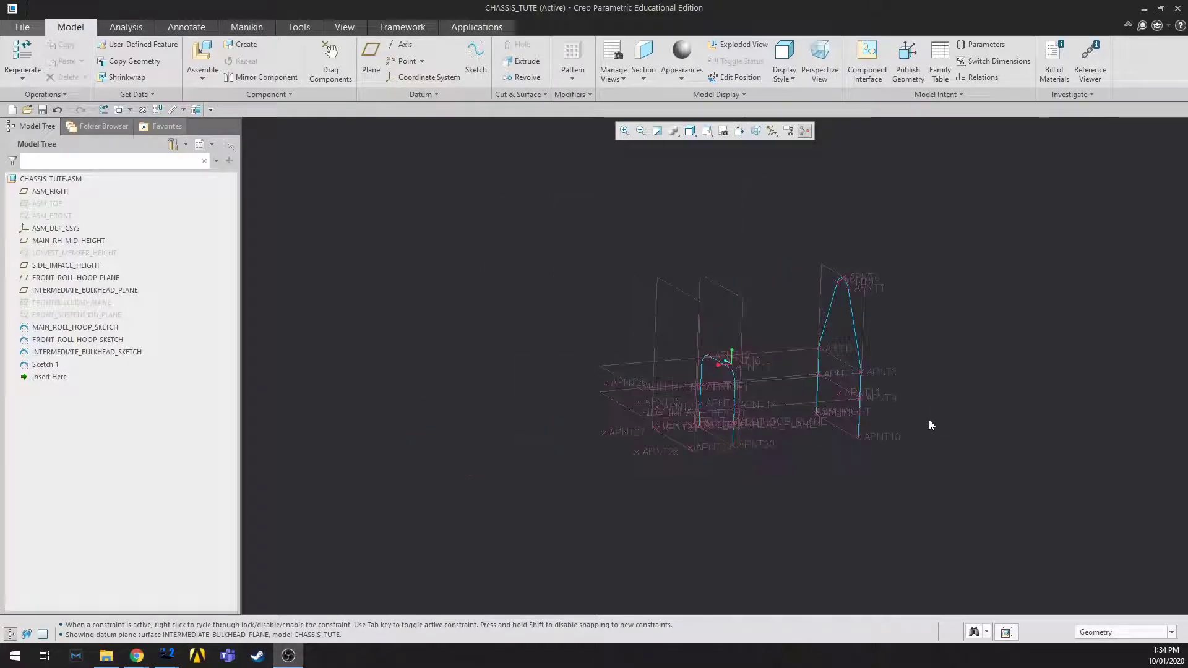
{"action": "scroll", "coordinate": [614, 360], "scroll_direction": "down", "scroll_amount": 2}
{"action": "mouse_move", "coordinate": [836, 518]}
{"action": "middle_mouse_down"}
{"action": "mouse_move", "coordinate": [909, 512]}
{"action": "mouse_move", "coordinate": [875, 522]}
{"action": "mouse_move", "coordinate": [634, 392]}
{"action": "middle_mouse_up"}
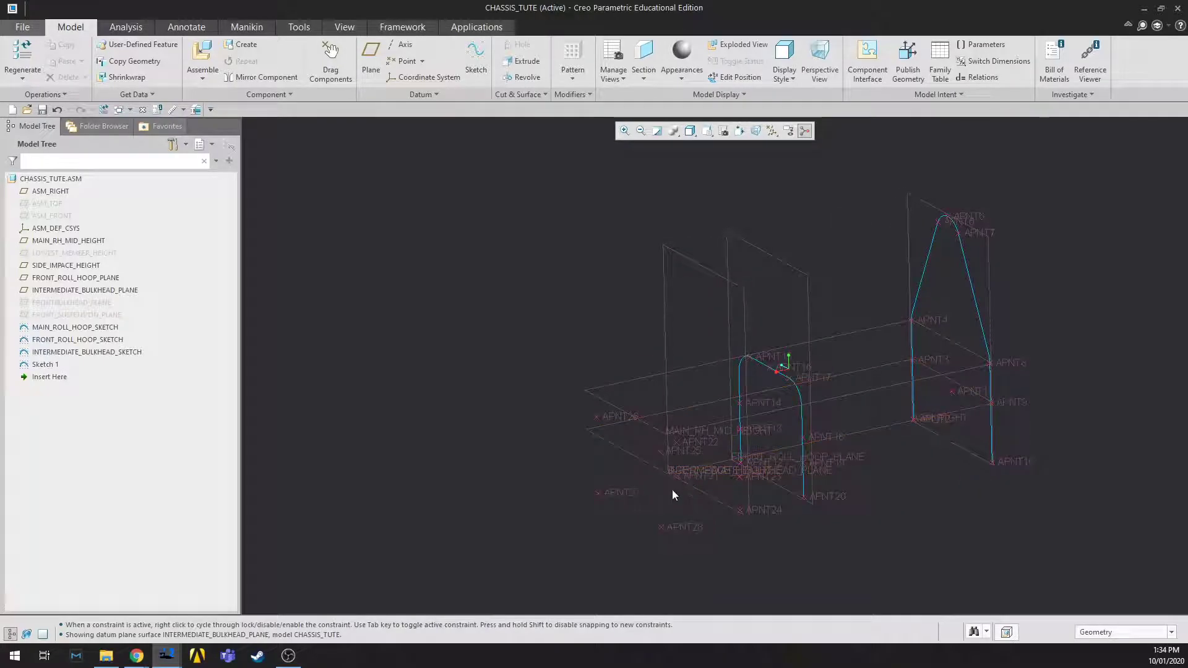
{"action": "left_click", "coordinate": [83, 302]}
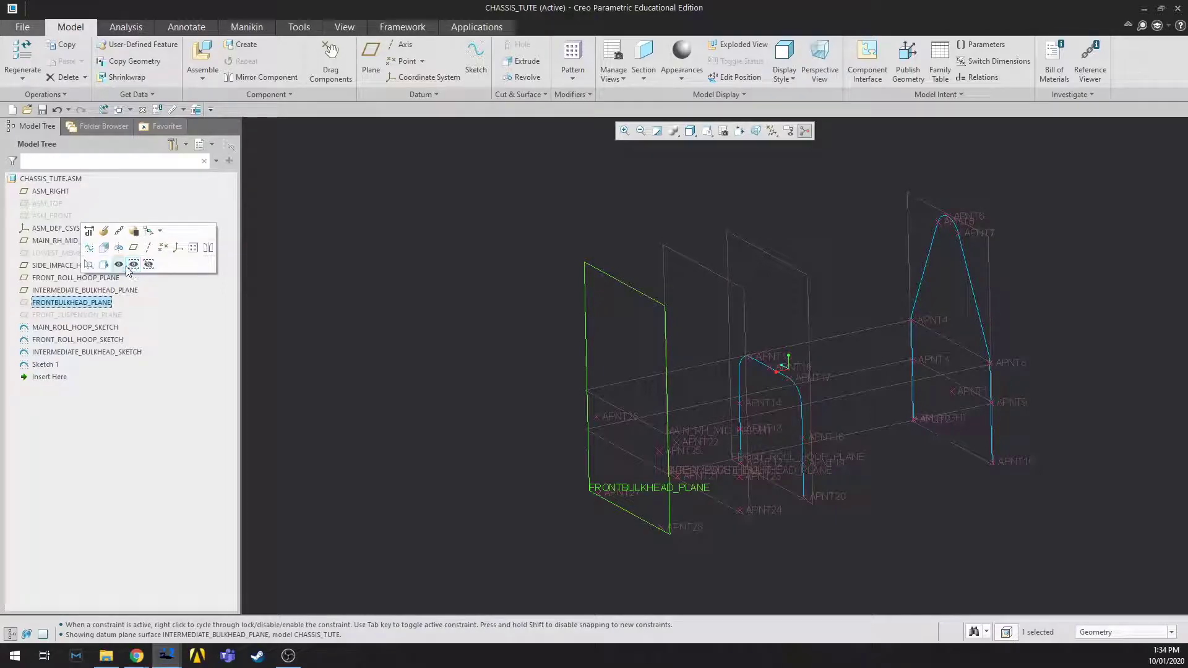
{"action": "left_click", "coordinate": [474, 370]}
Step: Start a datum curve through points along the chassis base, running from APNT28 to APNT24
{"action": "middle_click_drag", "start_coordinate": [811, 468], "coordinate": [916, 486]}
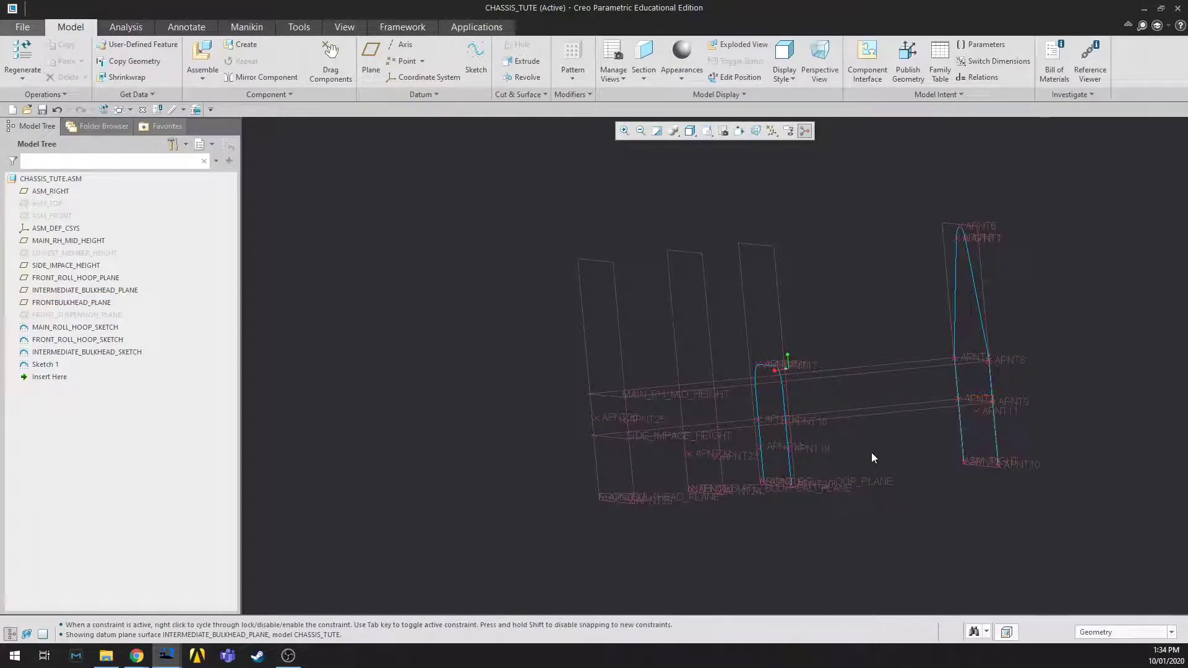
{"action": "mouse_move", "coordinate": [895, 461]}
{"action": "middle_mouse_down"}
{"action": "mouse_move", "coordinate": [949, 490]}
{"action": "mouse_move", "coordinate": [924, 467]}
{"action": "middle_mouse_up"}
{"action": "mouse_move", "coordinate": [971, 370]}
{"action": "middle_mouse_down"}
{"action": "mouse_move", "coordinate": [878, 477]}
{"action": "mouse_move", "coordinate": [893, 490]}
{"action": "middle_mouse_up"}
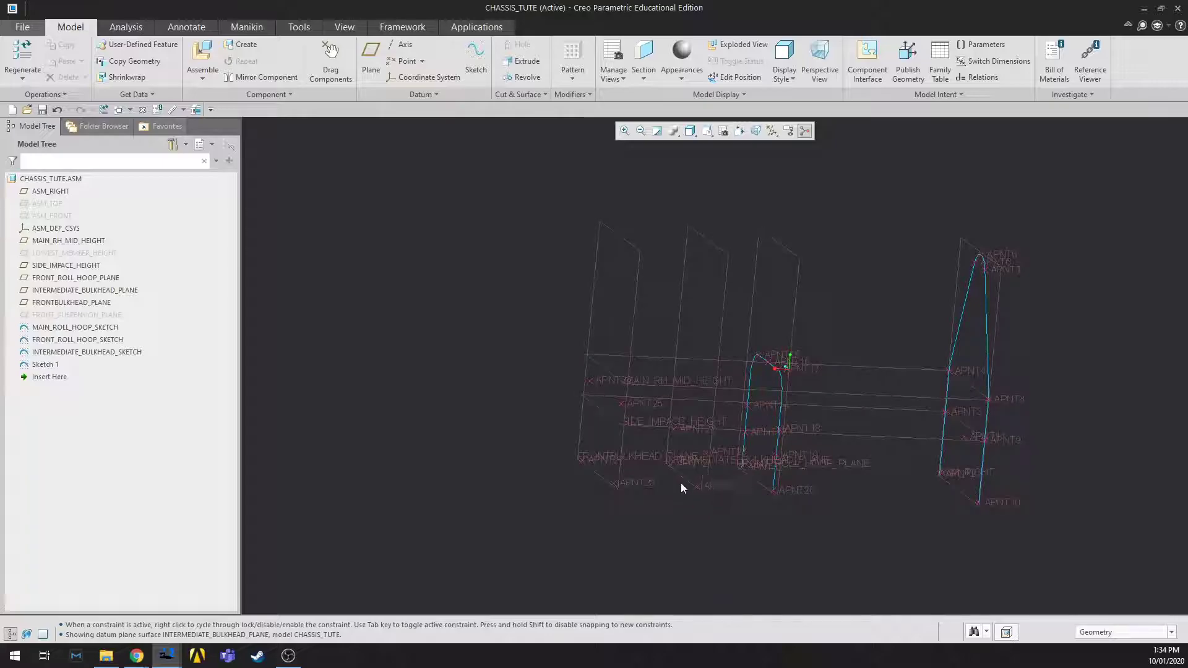
{"action": "mouse_move", "coordinate": [806, 388]}
{"action": "middle_mouse_down"}
{"action": "mouse_move", "coordinate": [767, 376]}
{"action": "mouse_move", "coordinate": [809, 392]}
{"action": "mouse_move", "coordinate": [765, 495]}
{"action": "middle_mouse_up"}
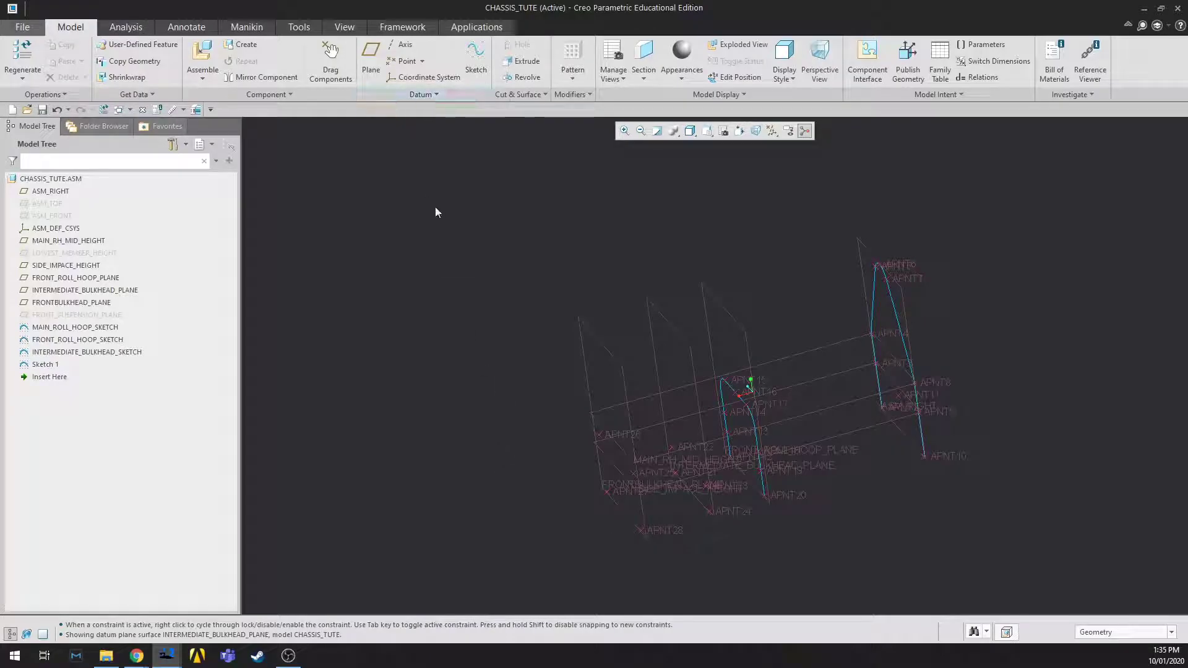
{"action": "left_click", "coordinate": [441, 98]}
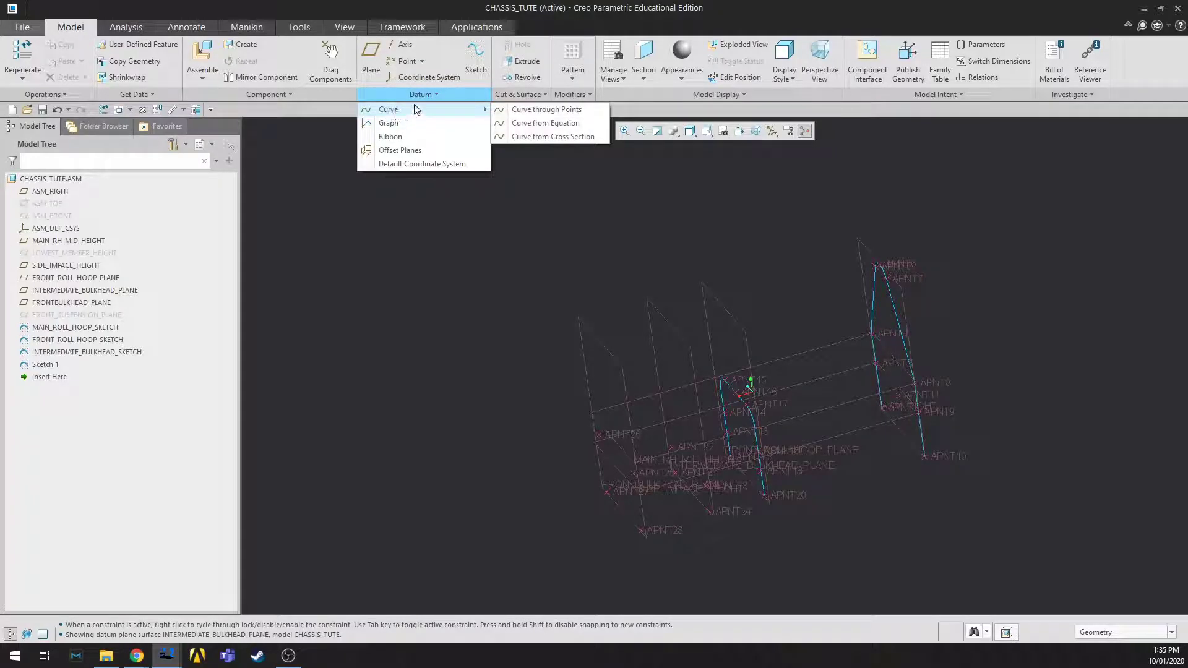
{"action": "left_click", "coordinate": [414, 107]}
{"action": "scroll", "coordinate": [717, 544], "scroll_direction": "up", "scroll_amount": 3}
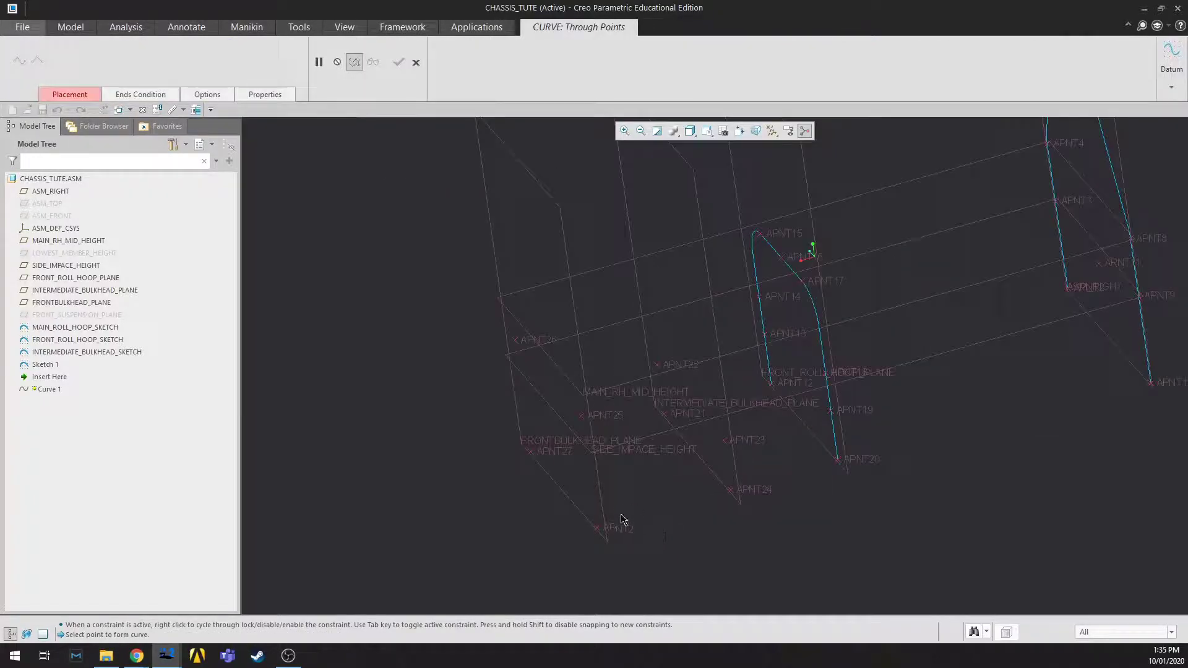
{"action": "middle_click_drag", "start_coordinate": [649, 515], "coordinate": [645, 513]}
{"action": "left_click", "coordinate": [633, 520]}
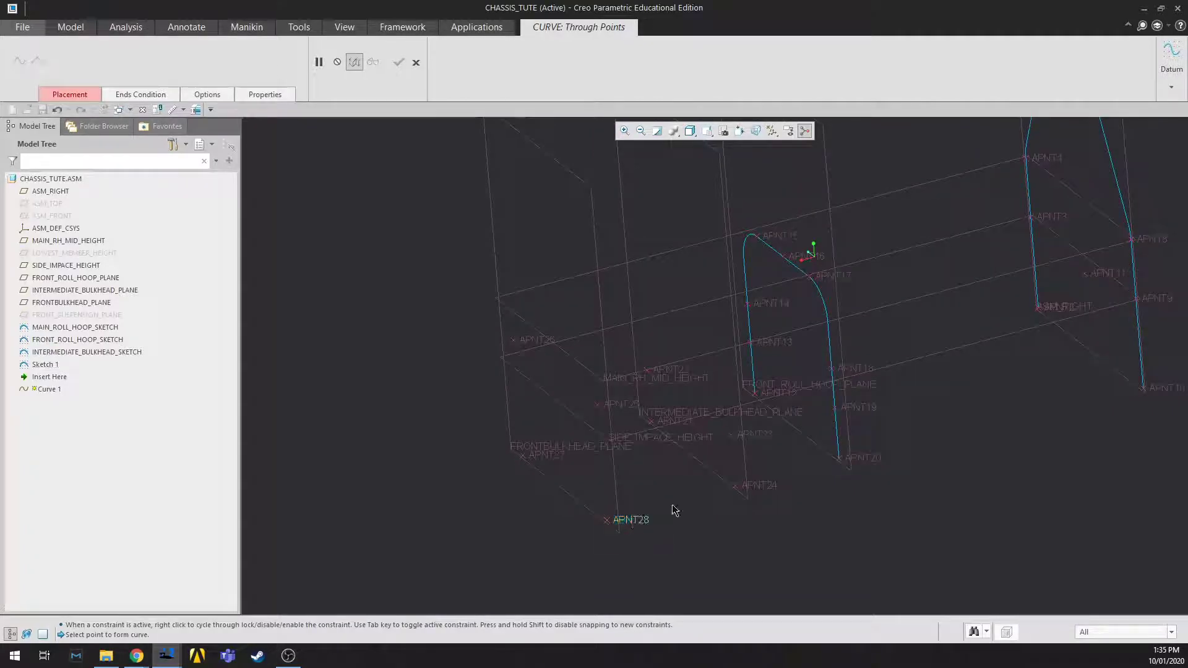
{"action": "left_click", "coordinate": [755, 489]}
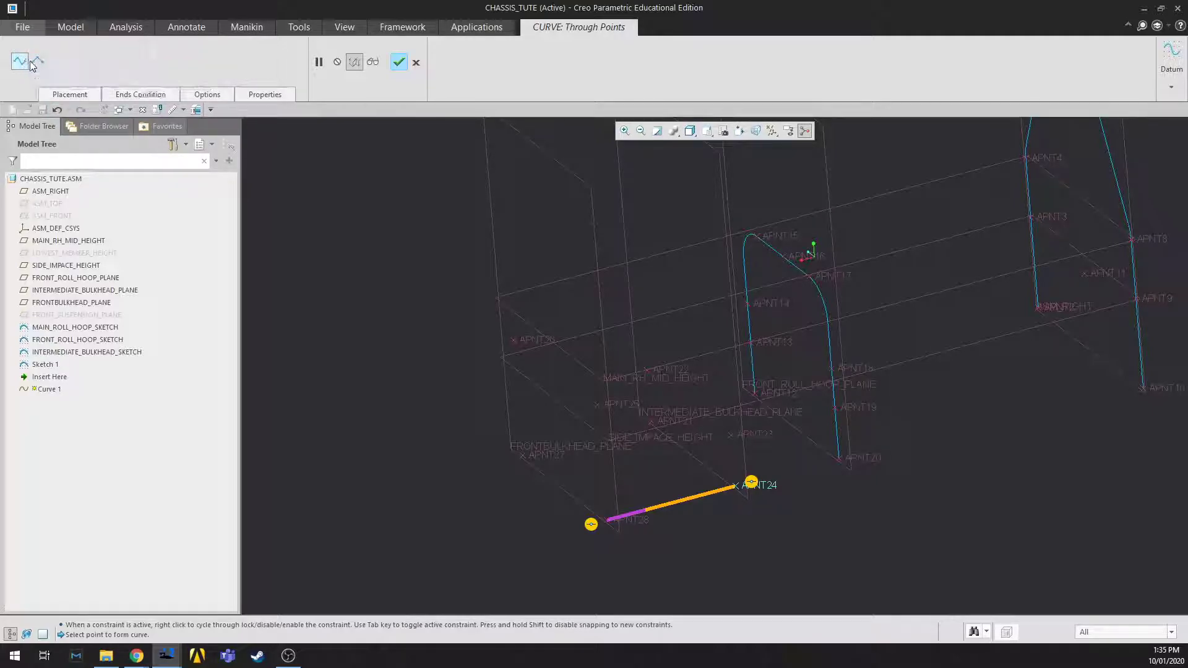
Step: Set the base curve to connect its points with straight lines instead of a spline
{"action": "scroll", "coordinate": [599, 427], "scroll_direction": "up", "scroll_amount": 2}
{"action": "scroll", "coordinate": [606, 479], "scroll_direction": "down", "scroll_amount": 2}
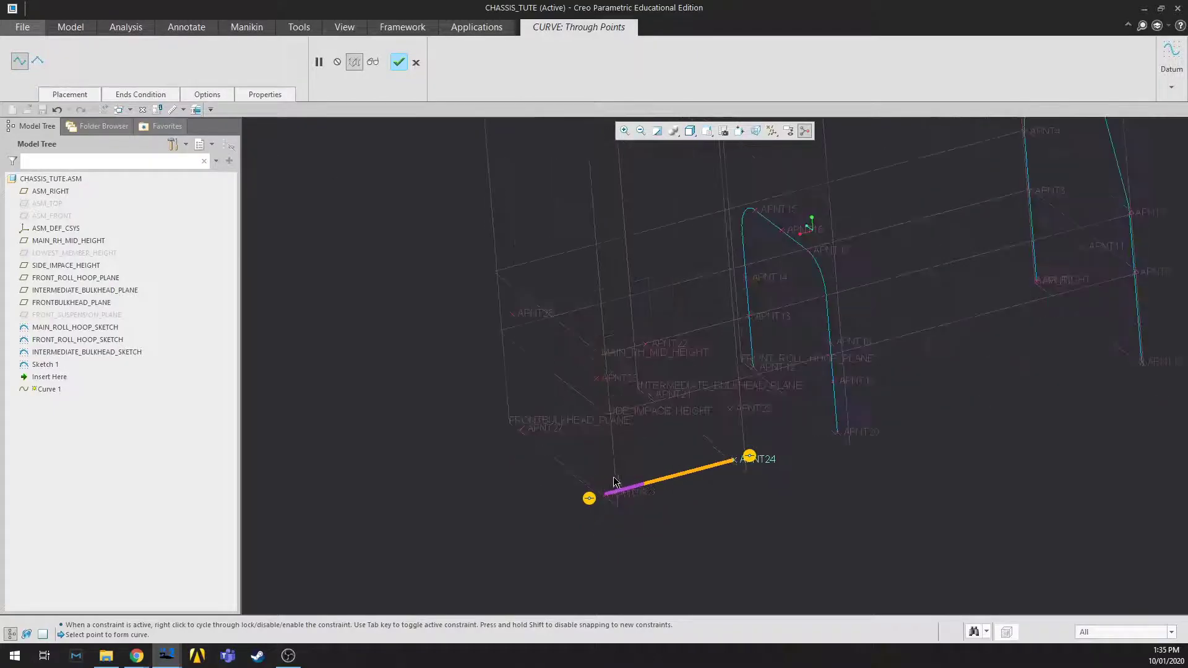
{"action": "mouse_move", "coordinate": [745, 499]}
{"action": "middle_mouse_down"}
{"action": "mouse_move", "coordinate": [795, 522]}
{"action": "mouse_move", "coordinate": [793, 544]}
{"action": "mouse_move", "coordinate": [784, 519]}
{"action": "middle_mouse_up"}
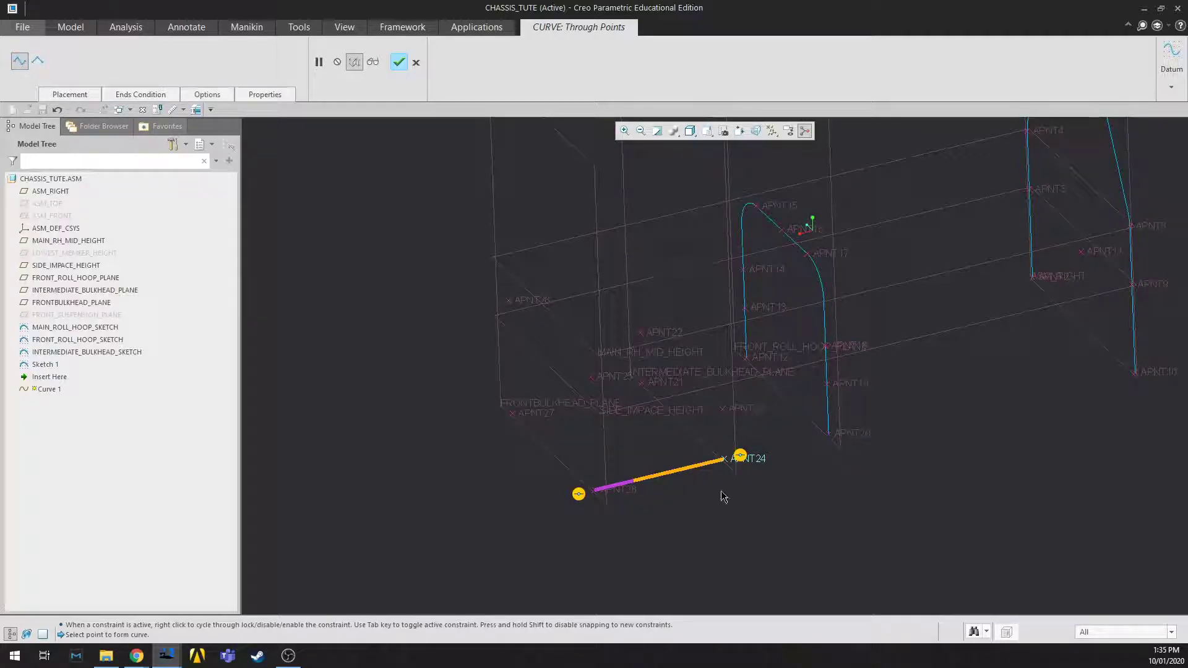
{"action": "left_click", "coordinate": [36, 68]}
{"action": "mouse_move", "coordinate": [737, 514]}
{"action": "middle_mouse_down"}
{"action": "mouse_move", "coordinate": [710, 511]}
{"action": "mouse_move", "coordinate": [732, 541]}
{"action": "mouse_move", "coordinate": [724, 512]}
{"action": "mouse_move", "coordinate": [684, 484]}
{"action": "middle_mouse_up"}
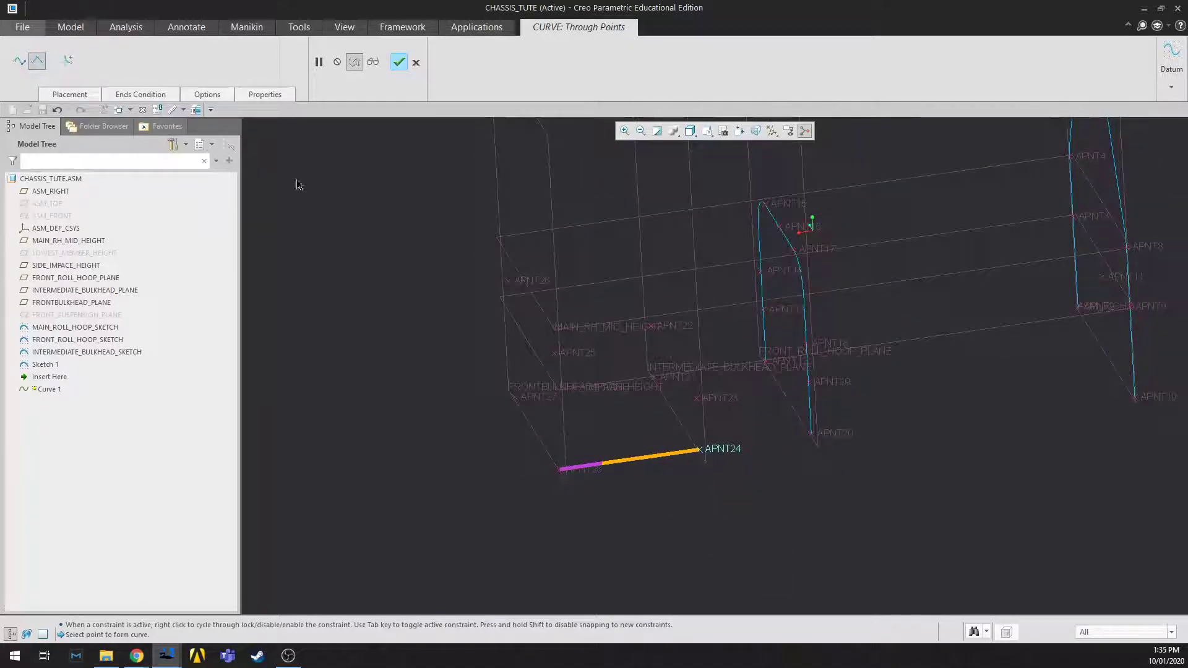
{"action": "left_click", "coordinate": [38, 64]}
{"action": "middle_click_drag", "start_coordinate": [574, 481], "coordinate": [552, 494]}
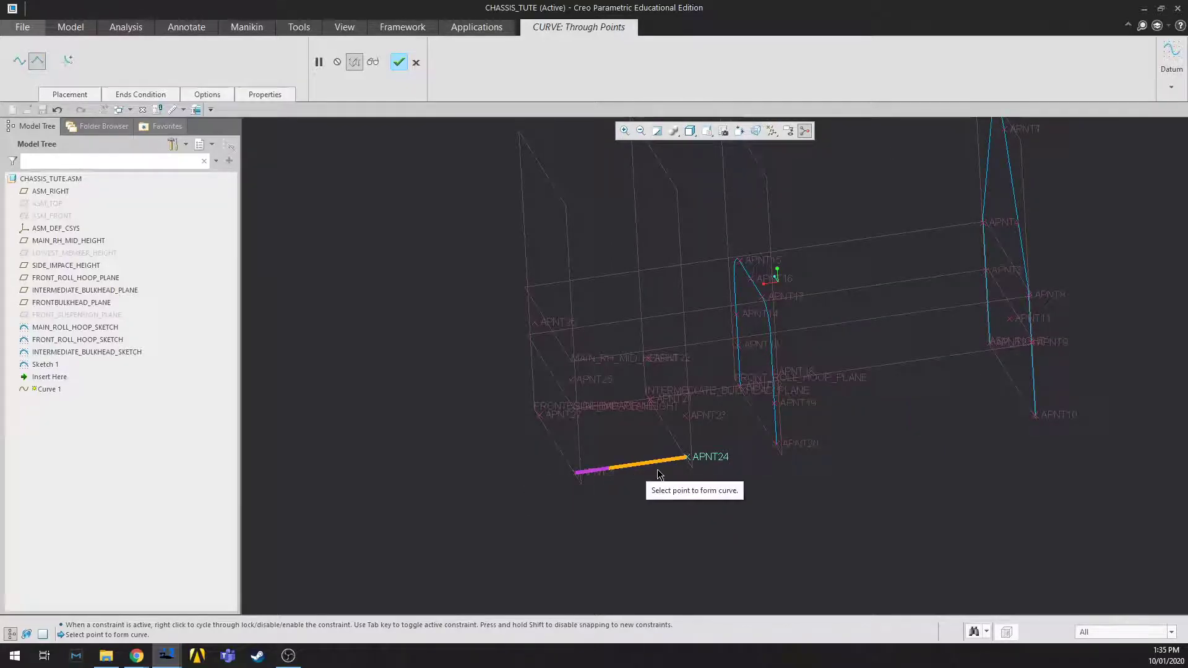
{"action": "scroll", "coordinate": [658, 475], "scroll_direction": "up", "scroll_amount": 2}
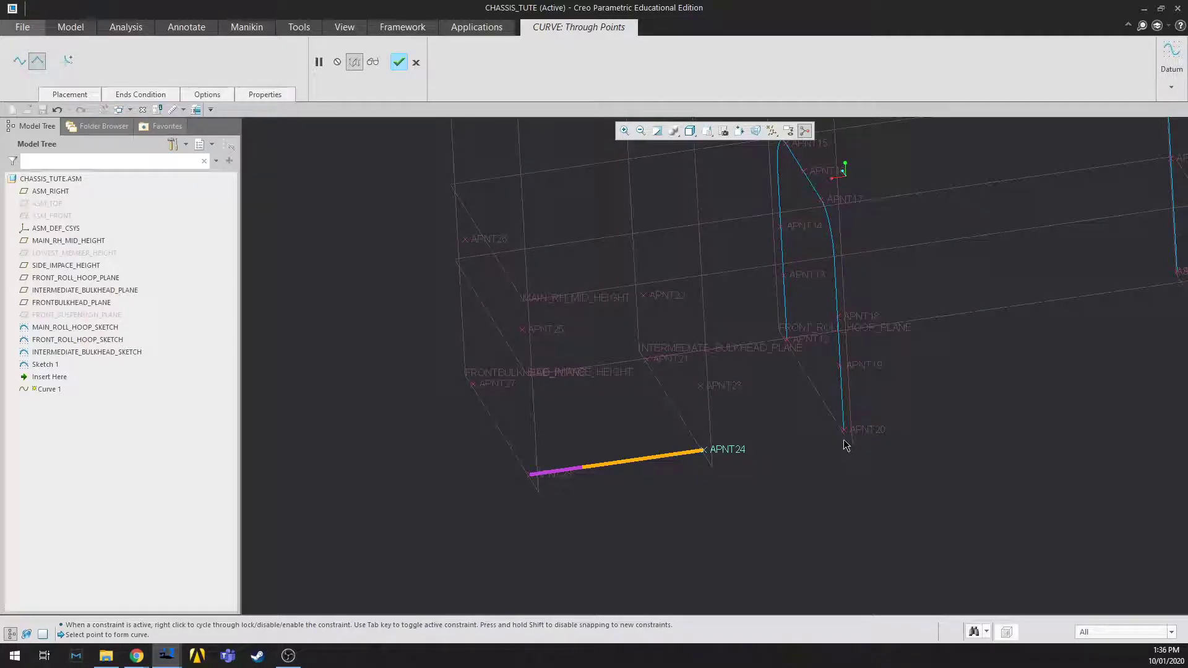
{"action": "scroll", "coordinate": [621, 473], "scroll_direction": "down", "scroll_amount": 3}
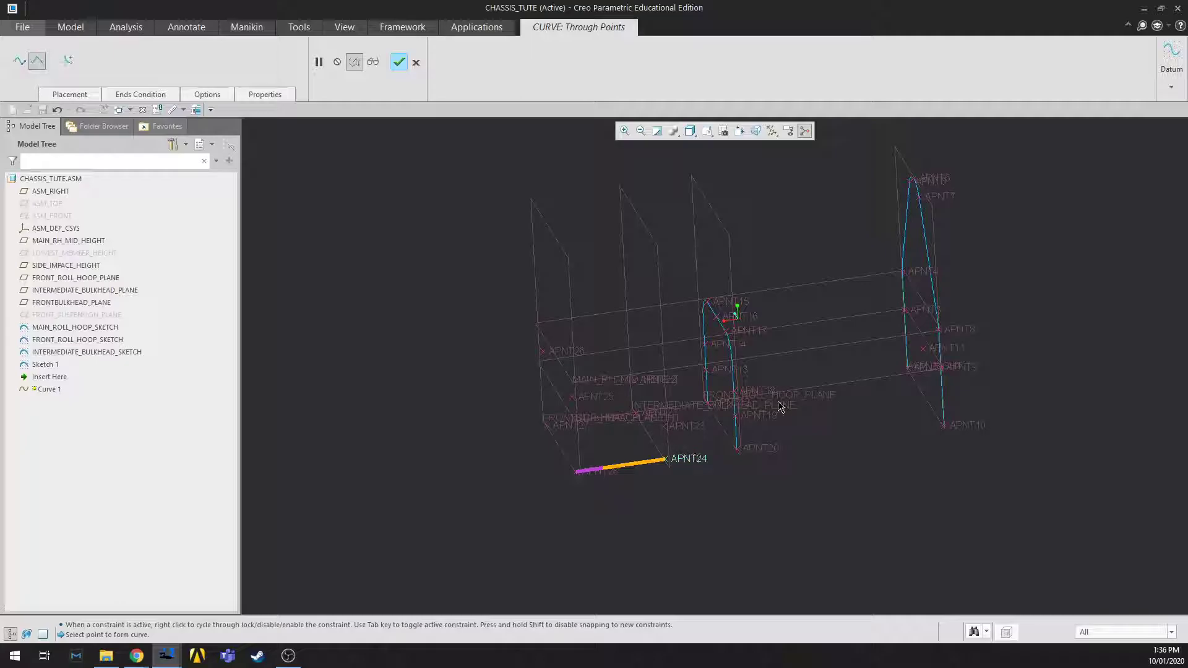
Step: Extend the base curve through APNT20 and APNT10, then across the main roll hoop to APNT2
{"action": "scroll", "coordinate": [705, 460], "scroll_direction": "up", "scroll_amount": 3}
{"action": "left_click", "coordinate": [794, 438]}
{"action": "scroll", "coordinate": [940, 445], "scroll_direction": "down", "scroll_amount": 4}
{"action": "scroll", "coordinate": [914, 441], "scroll_direction": "up", "scroll_amount": 3}
{"action": "left_click", "coordinate": [933, 438]}
{"action": "scroll", "coordinate": [865, 376], "scroll_direction": "up", "scroll_amount": 3}
{"action": "left_click", "coordinate": [873, 348]}
{"action": "scroll", "coordinate": [872, 348], "scroll_direction": "down", "scroll_amount": 3}
{"action": "scroll", "coordinate": [648, 376], "scroll_direction": "up", "scroll_amount": 1}
{"action": "middle_click_drag", "start_coordinate": [696, 413], "coordinate": [706, 427]}
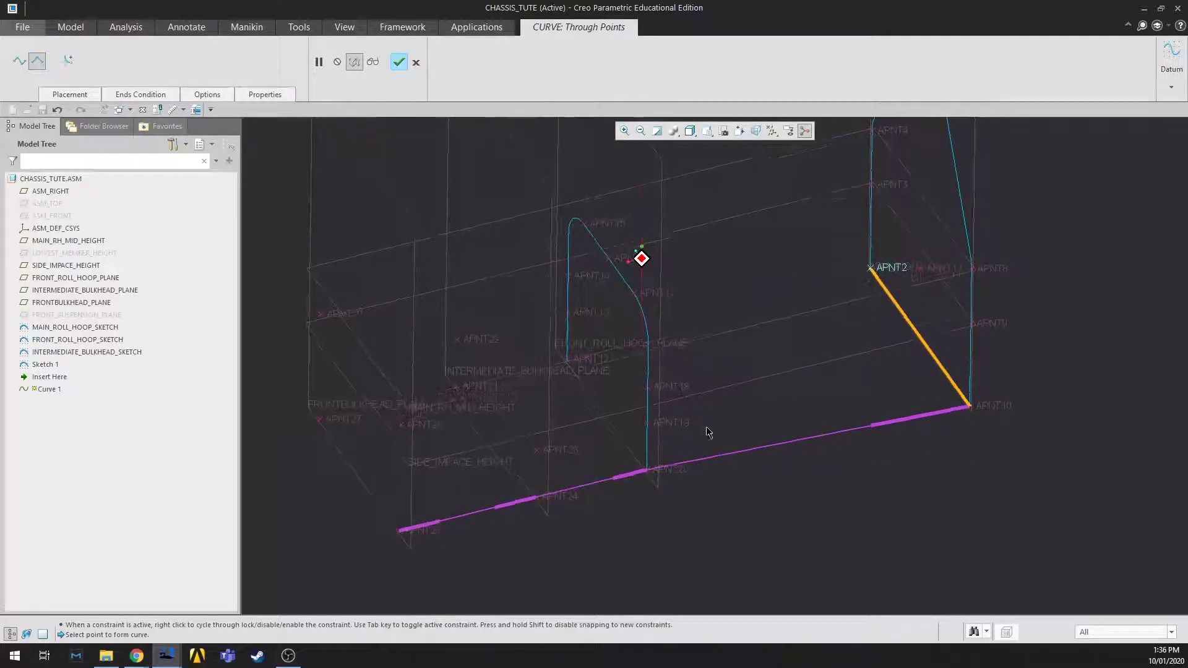
Step: Continue the base curve through APNT12, APNT21 and APNT27, close it at APNT28 and finish the curve
{"action": "left_click", "coordinate": [569, 359]}
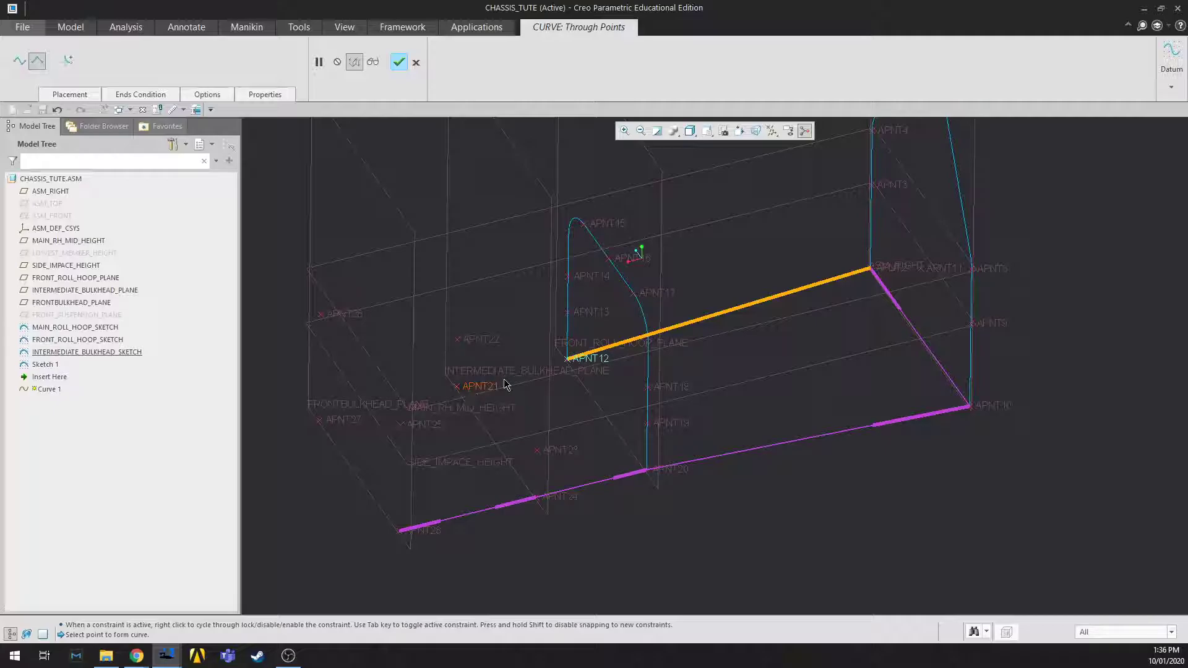
{"action": "middle_click_drag", "start_coordinate": [522, 374], "coordinate": [499, 392]}
{"action": "left_click", "coordinate": [458, 402]}
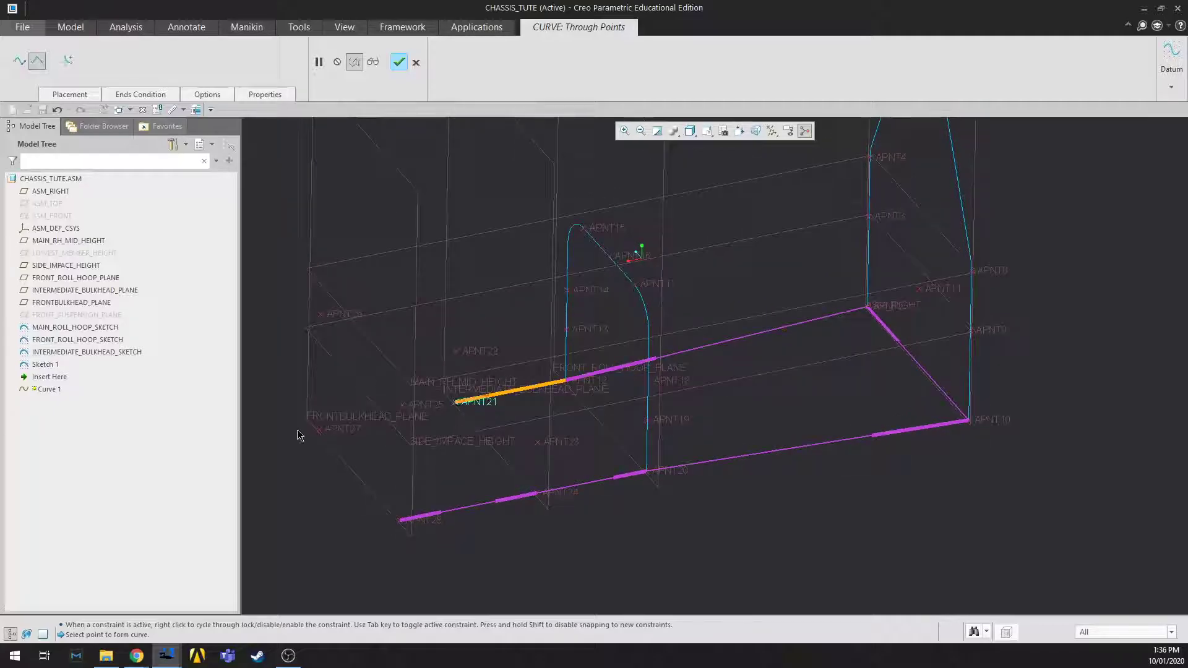
{"action": "left_click", "coordinate": [320, 429]}
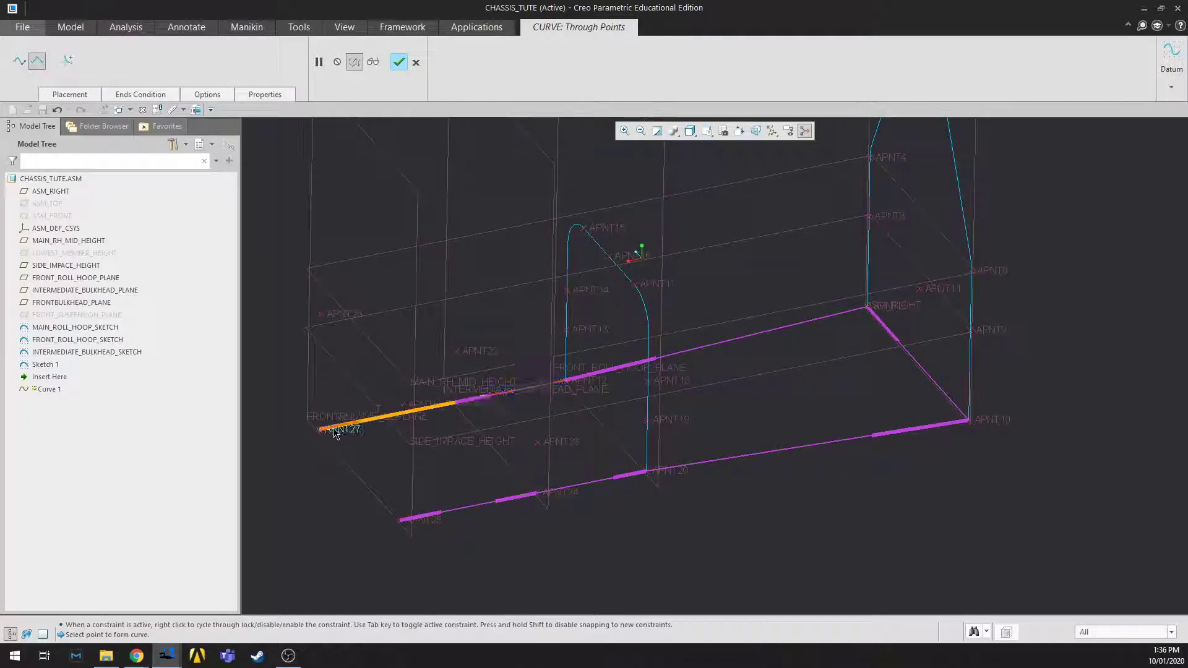
{"action": "left_click", "coordinate": [433, 520]}
{"action": "middle_click", "coordinate": [727, 547]}
{"action": "middle_click_drag", "start_coordinate": [709, 536], "coordinate": [515, 537]}
{"action": "left_click", "coordinate": [516, 542]}
{"action": "scroll", "coordinate": [515, 543], "scroll_direction": "up", "scroll_amount": 3}
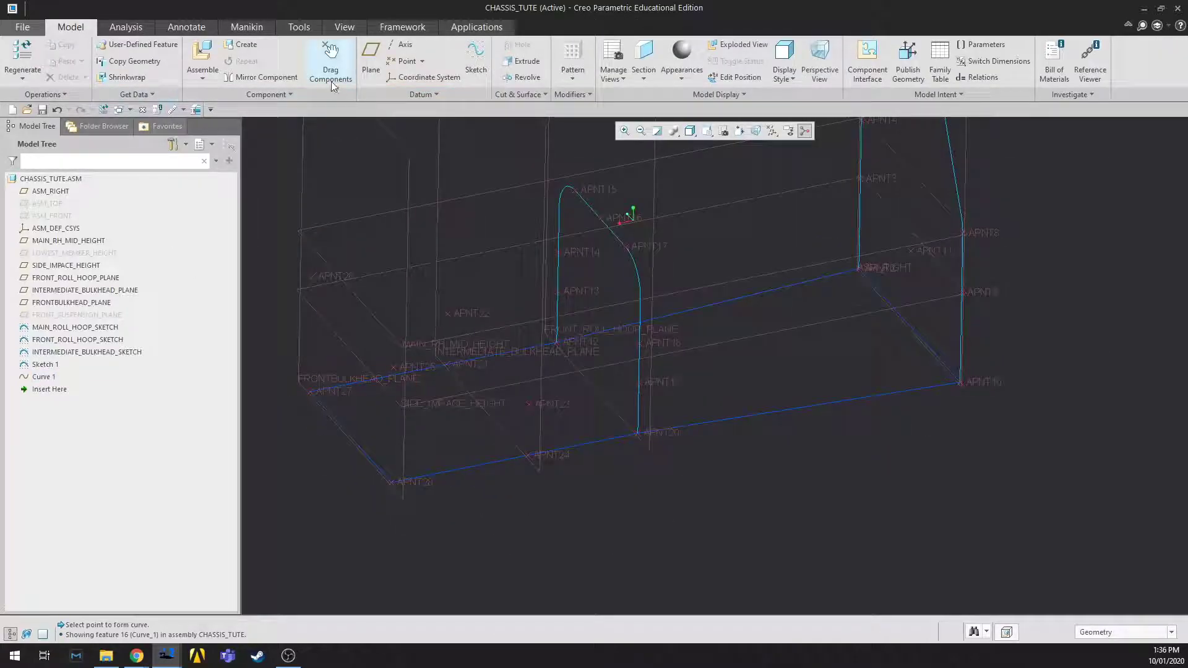
Step: Create the front bulkhead frame as a straight-segment datum curve through APNT27, APNT26, APNT25 and APNT28
{"action": "left_click", "coordinate": [433, 94]}
{"action": "left_click", "coordinate": [428, 109]}
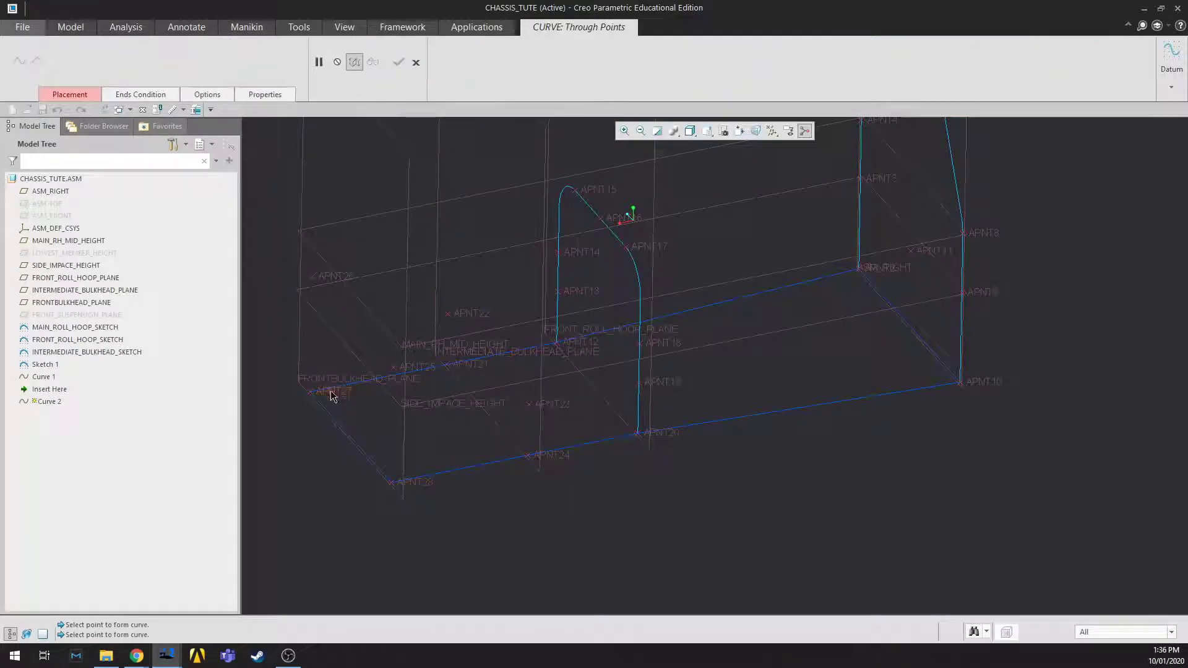
{"action": "left_click", "coordinate": [321, 283]}
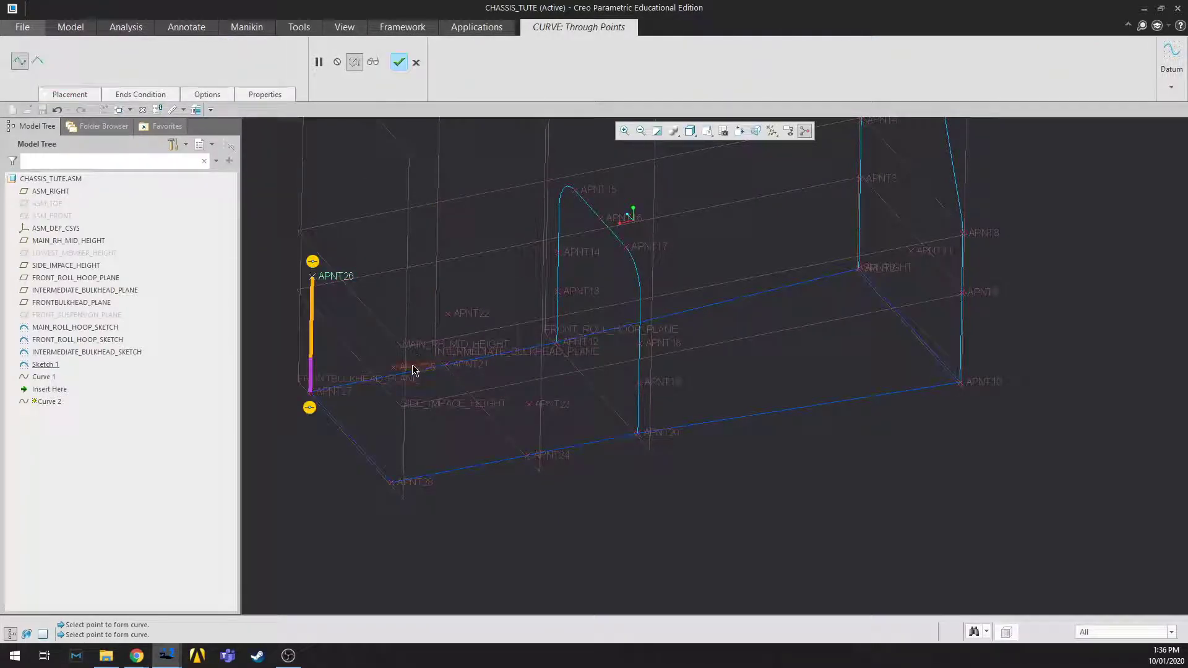
{"action": "left_click", "coordinate": [394, 367]}
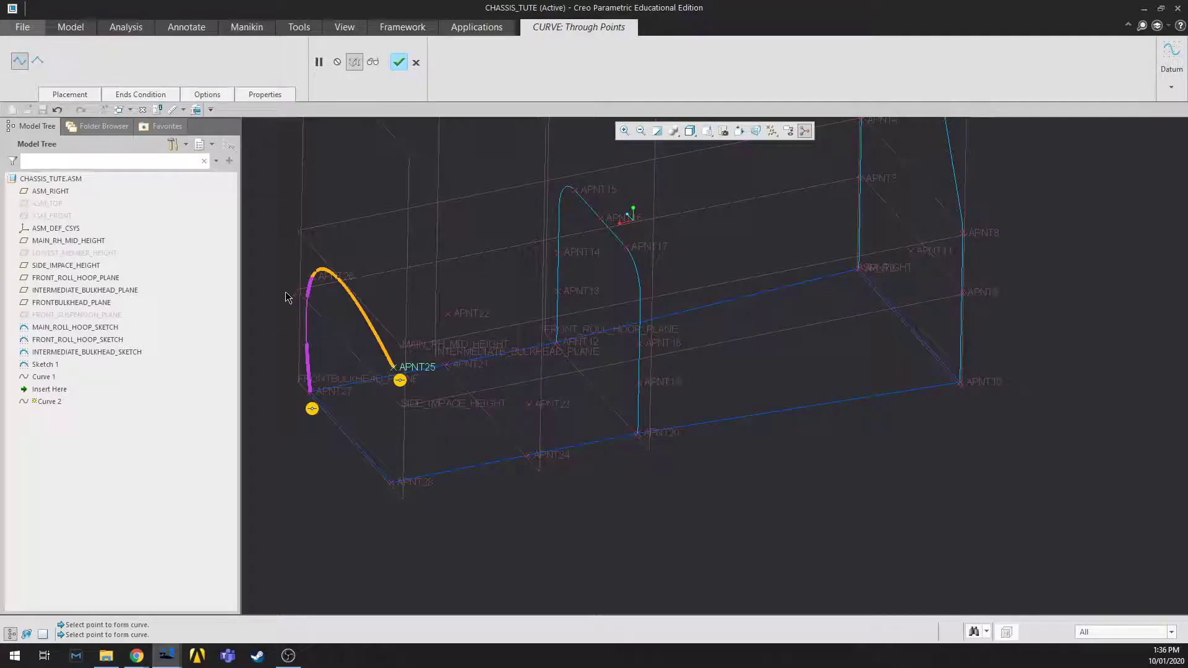
{"action": "key", "text": "ctrl+z"}
{"action": "left_click", "coordinate": [37, 61]}
{"action": "left_click", "coordinate": [402, 367]}
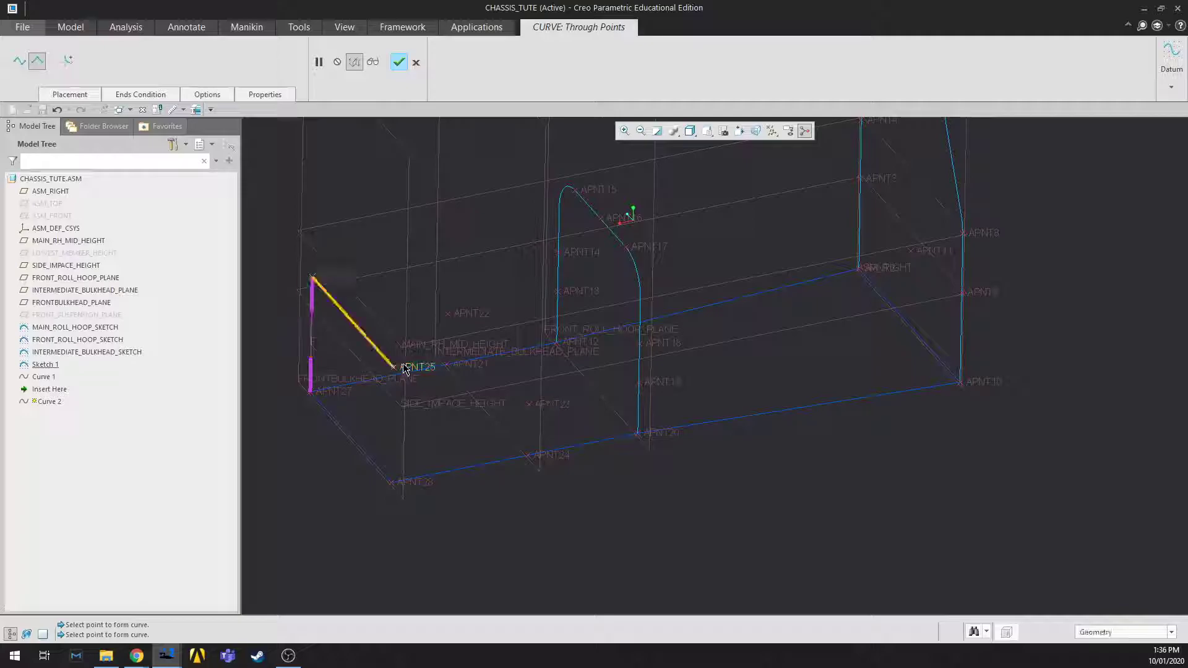
{"action": "left_click", "coordinate": [394, 481]}
{"action": "middle_click", "coordinate": [509, 517]}
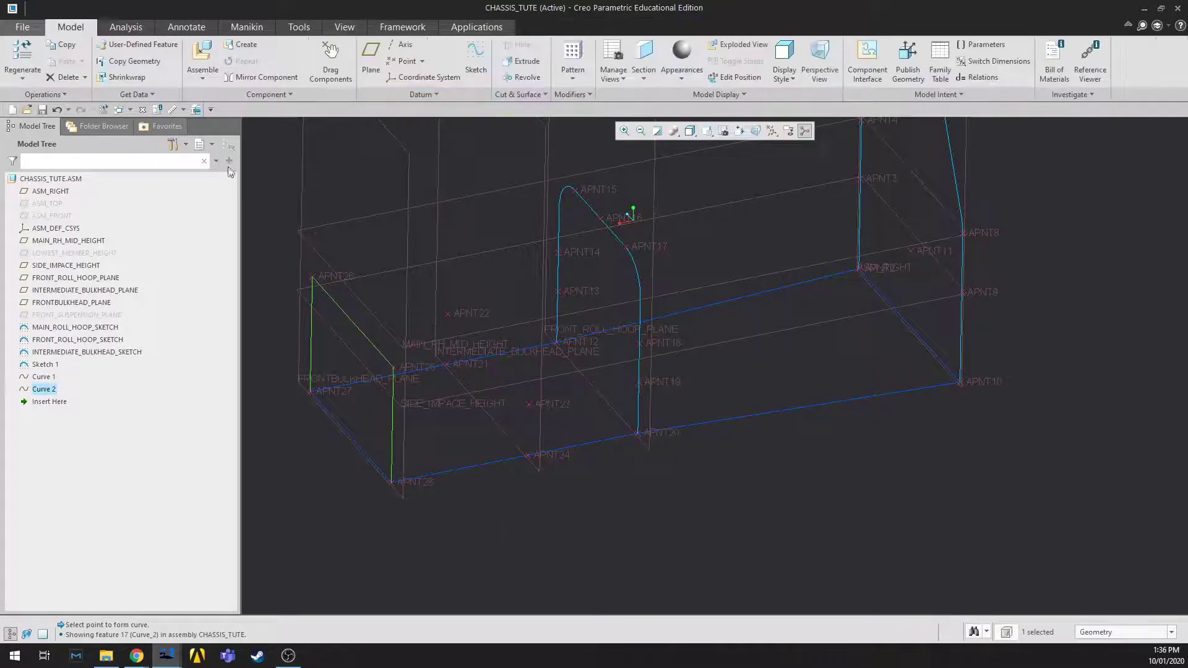
Step: Create a straight datum curve from APNT25 on the front bulkhead to APNT17 on the front roll hoop
{"action": "left_click", "coordinate": [416, 97]}
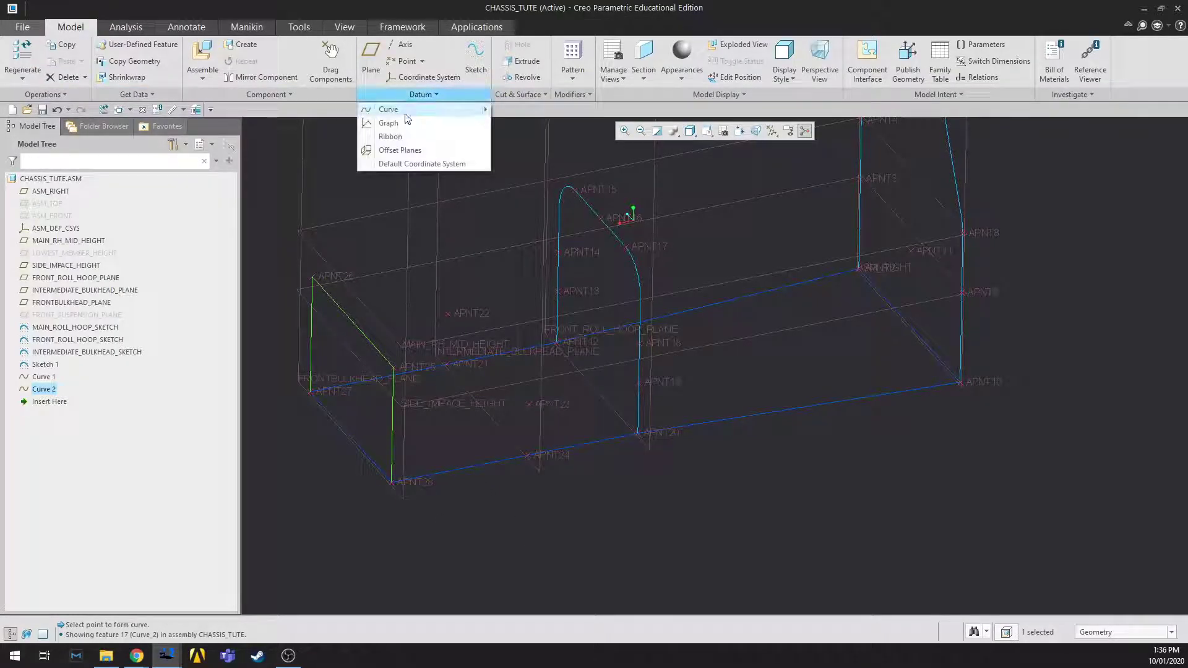
{"action": "left_click", "coordinate": [403, 111]}
{"action": "middle_click_drag", "start_coordinate": [506, 414], "coordinate": [514, 357]}
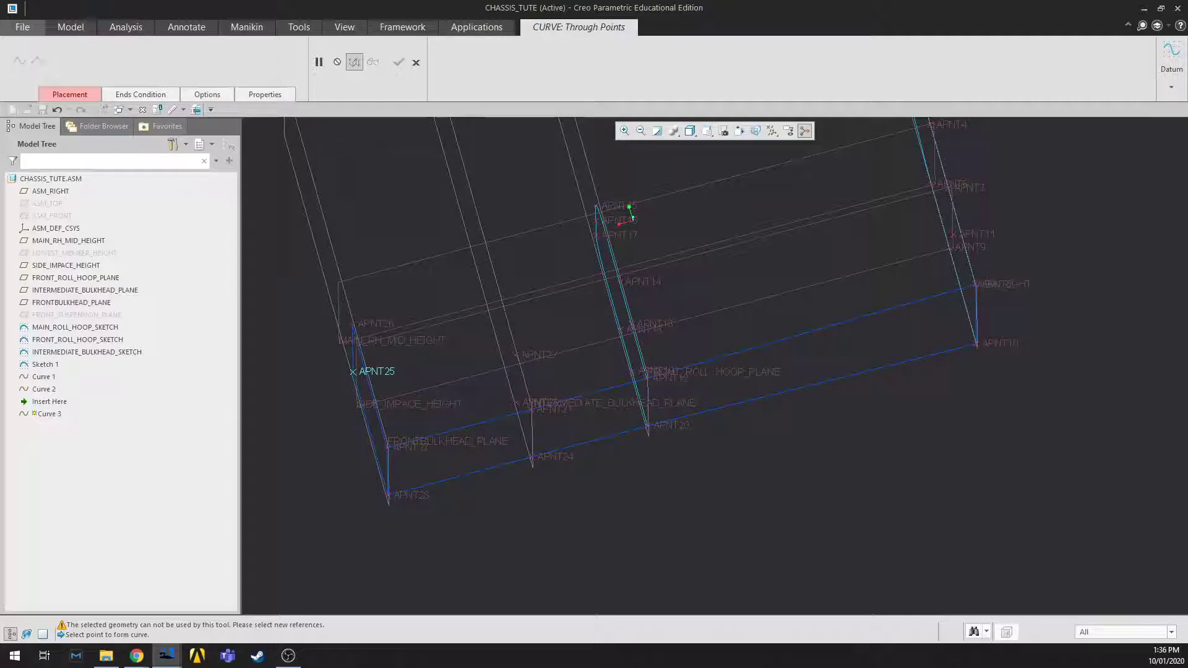
{"action": "left_click", "coordinate": [610, 239]}
{"action": "left_click", "coordinate": [39, 62]}
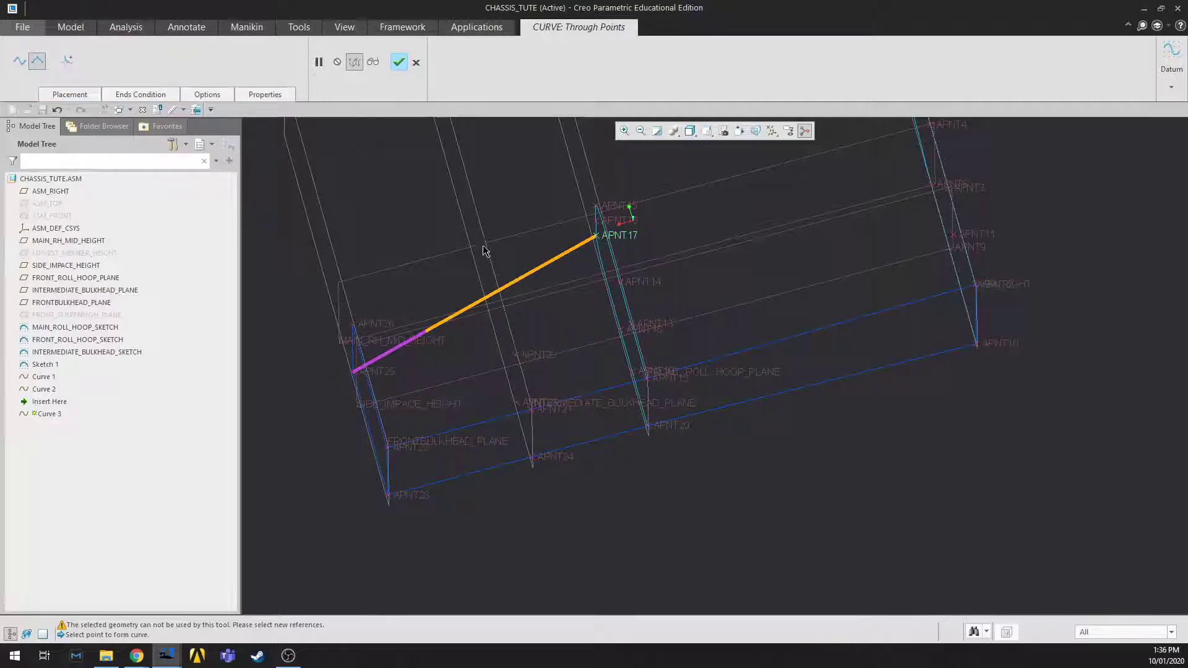
{"action": "middle_click", "coordinate": [438, 257]}
Step: Create a straight datum curve from APNT26 on the front bulkhead to APNT15 on the front roll hoop
{"action": "middle_click_drag", "start_coordinate": [450, 272], "coordinate": [352, 284]}
{"action": "left_click", "coordinate": [341, 279]}
{"action": "left_click", "coordinate": [600, 184], "text": "ctrl"}
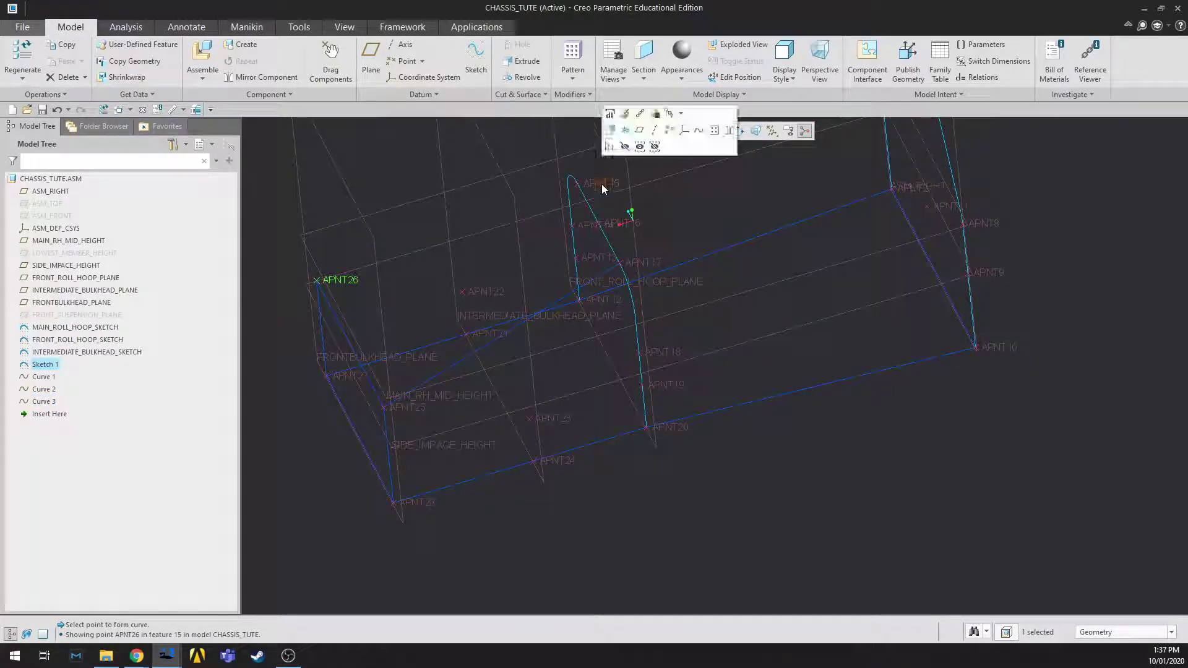
{"action": "left_click", "coordinate": [417, 94]}
{"action": "left_click", "coordinate": [388, 109]}
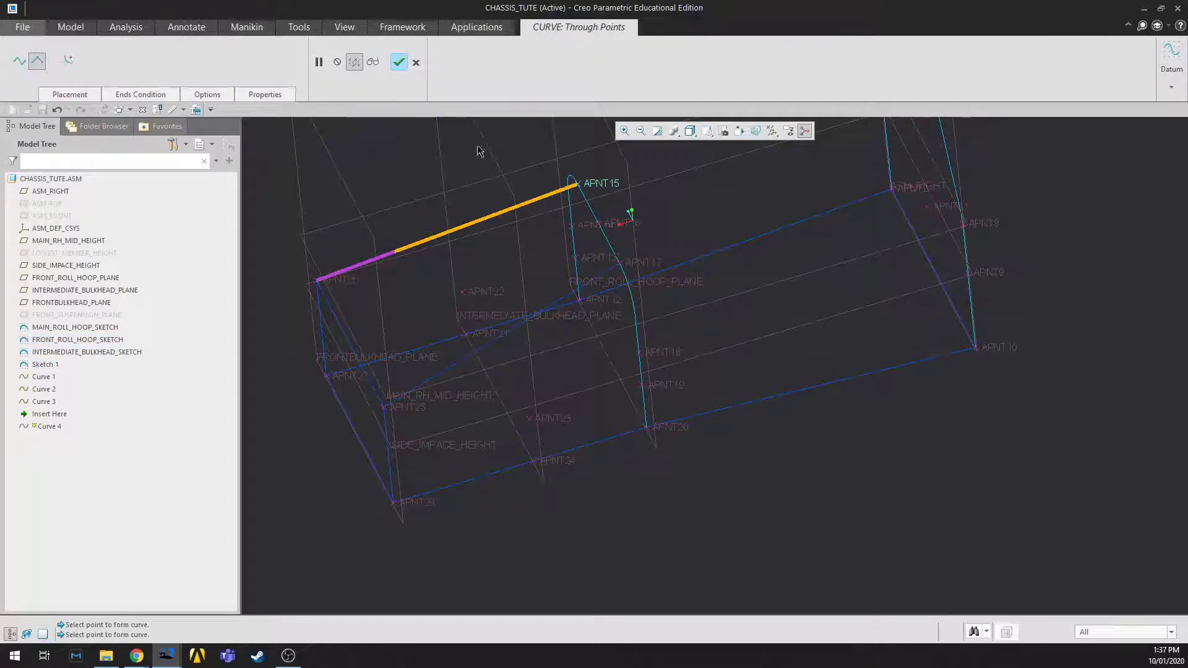
{"action": "middle_click", "coordinate": [486, 176]}
Step: Create a straight-segment datum curve through APNT24 and APNT23 on the intermediate bulkhead to APNT19 on the front roll hoop
{"action": "scroll", "coordinate": [610, 387], "scroll_direction": "up", "scroll_amount": 2}
{"action": "scroll", "coordinate": [598, 375], "scroll_direction": "down", "scroll_amount": 3}
{"action": "mouse_move", "coordinate": [598, 375]}
{"action": "middle_mouse_down"}
{"action": "mouse_move", "coordinate": [625, 351]}
{"action": "mouse_move", "coordinate": [589, 341]}
{"action": "mouse_move", "coordinate": [548, 384]}
{"action": "middle_mouse_up"}
{"action": "left_click", "coordinate": [523, 407]}
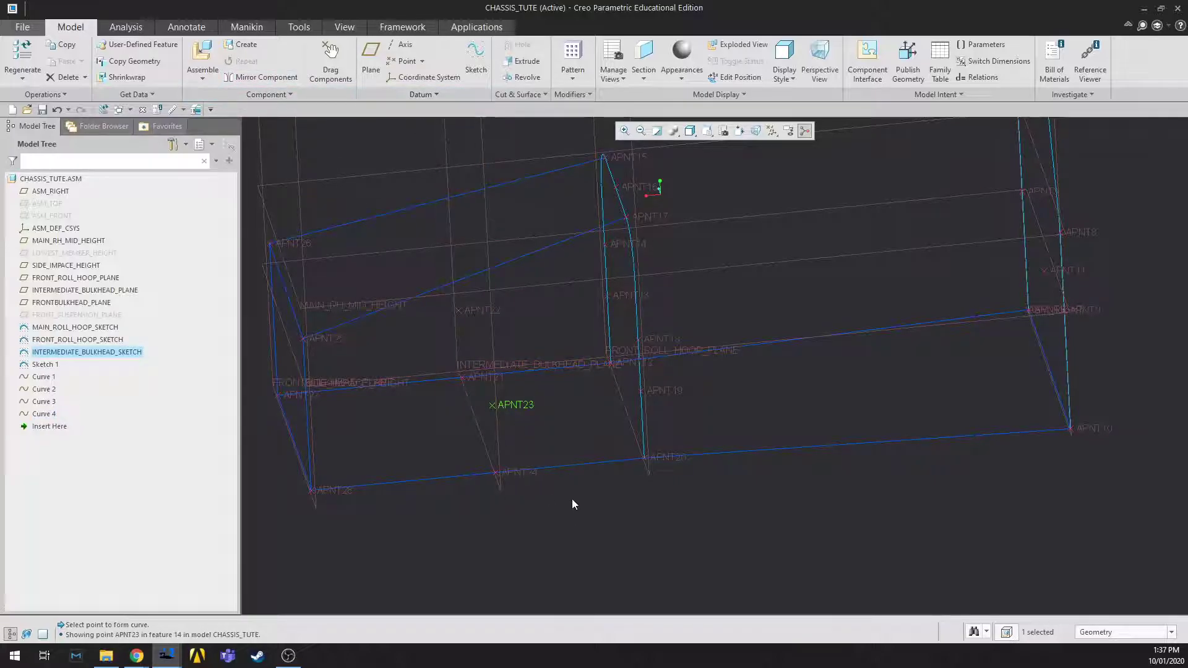
{"action": "left_click", "coordinate": [533, 470]}
{"action": "left_click", "coordinate": [420, 94]}
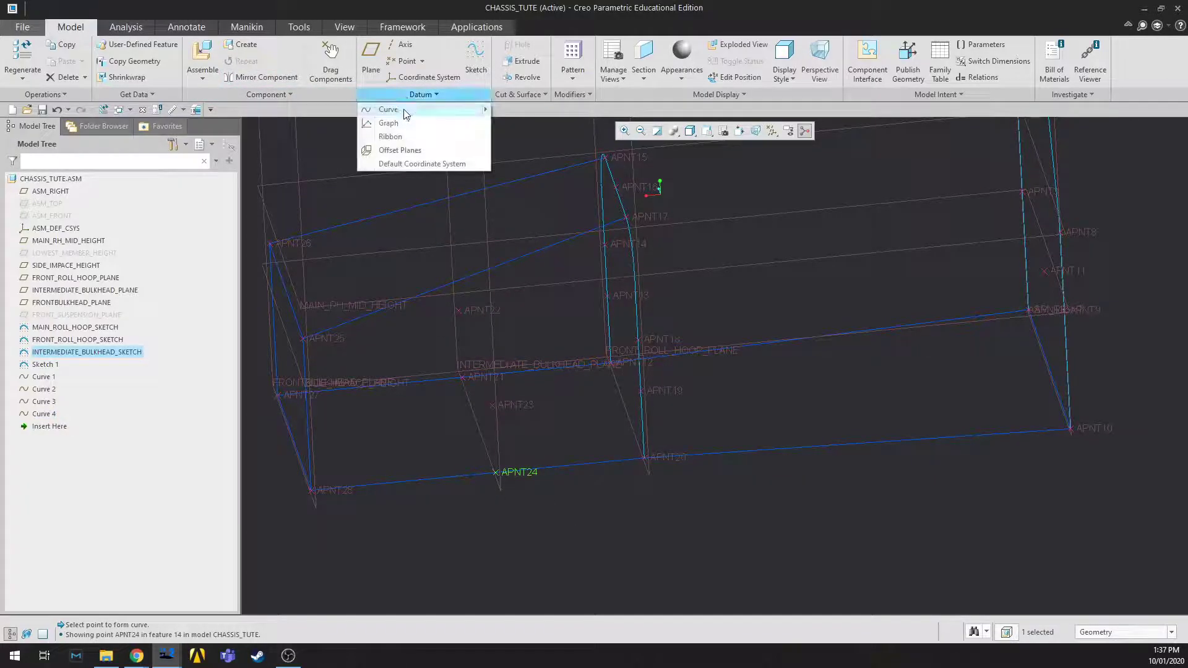
{"action": "left_click", "coordinate": [380, 104]}
{"action": "left_click", "coordinate": [494, 405]}
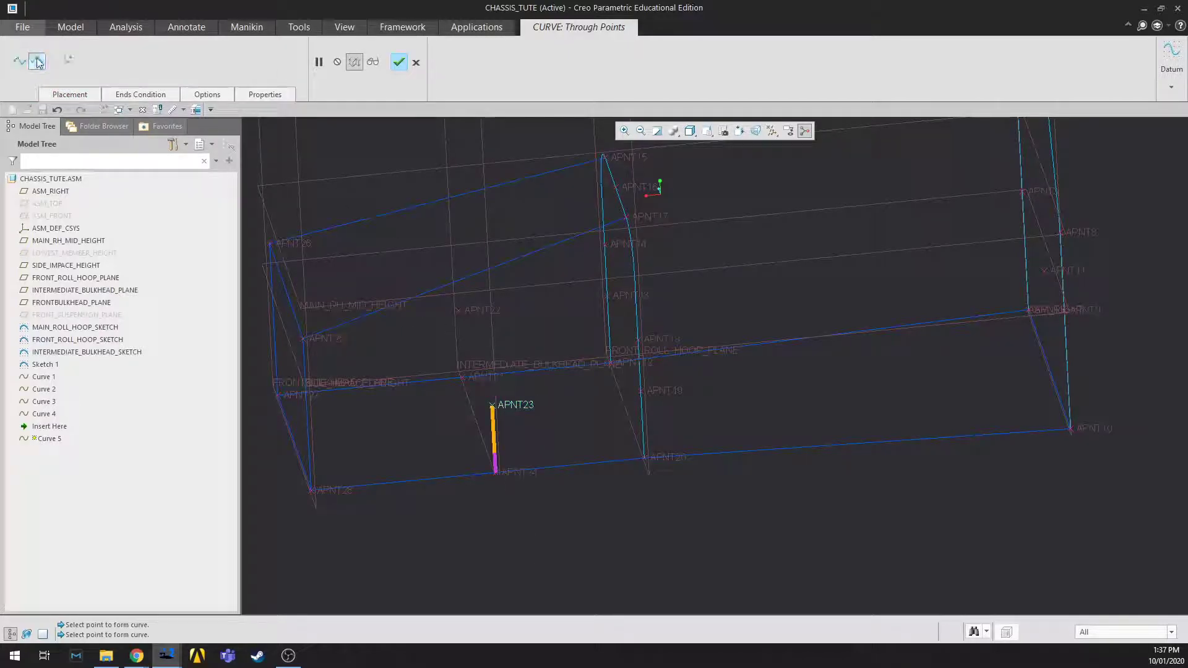
{"action": "left_click", "coordinate": [657, 394]}
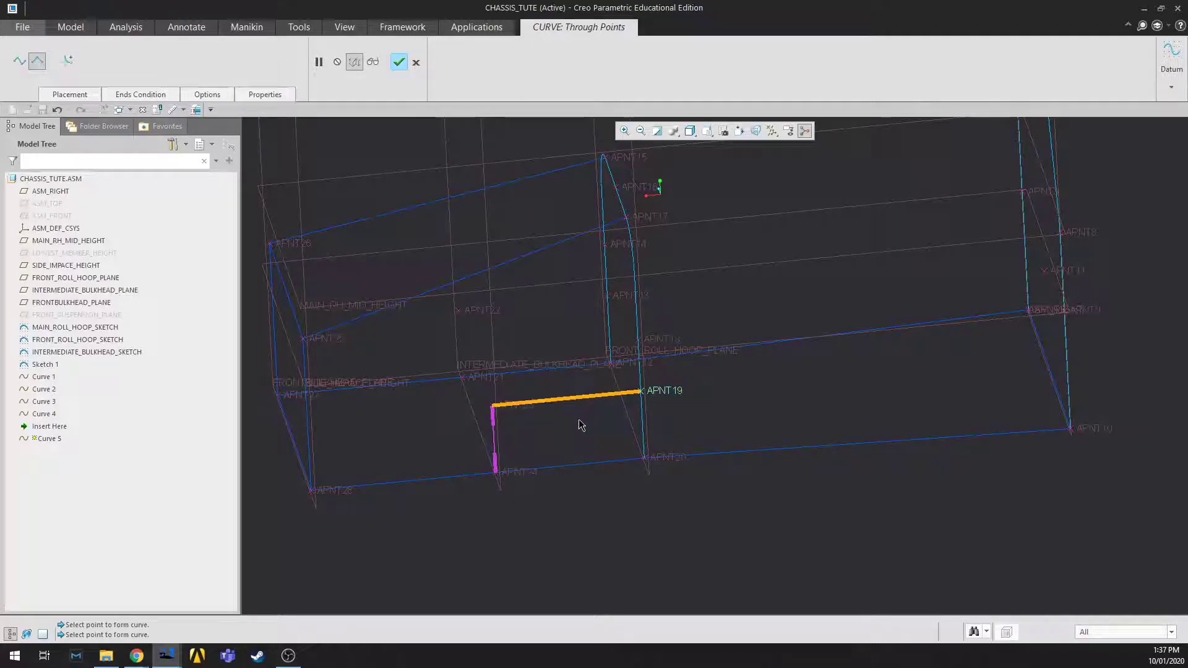
{"action": "middle_click", "coordinate": [551, 414]}
Step: Create a straight datum curve from APNT23 on the intermediate bulkhead to APNT20 at the base of the front roll hoop
{"action": "left_click", "coordinate": [520, 409]}
{"action": "left_click", "coordinate": [669, 458], "text": "ctrl"}
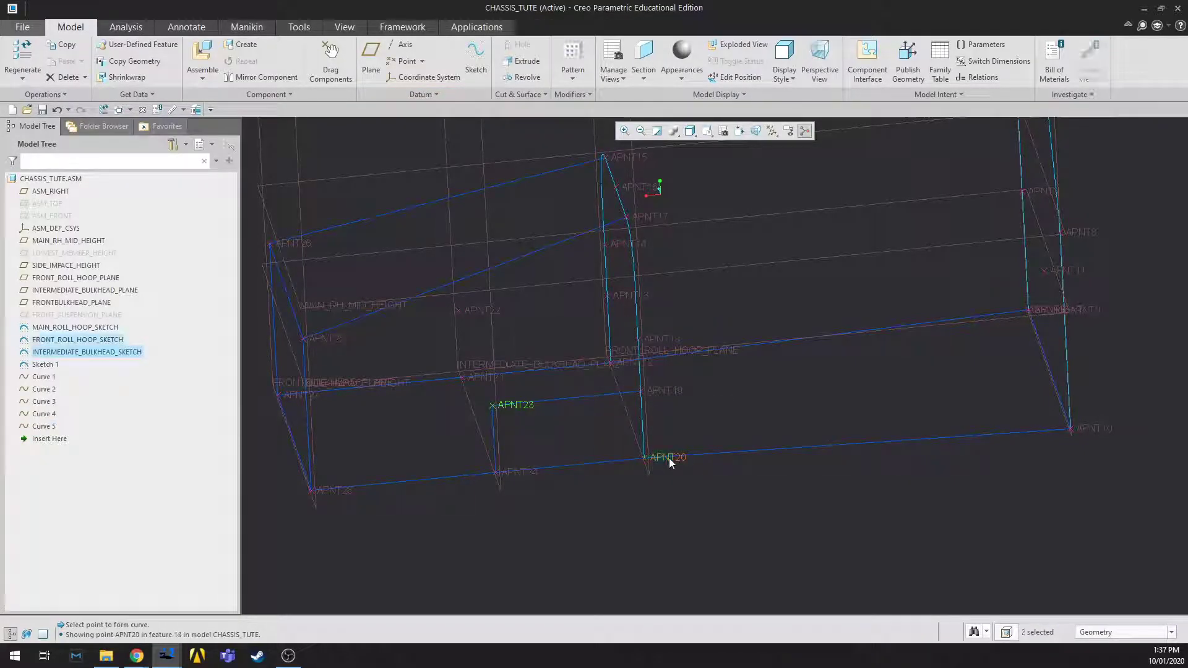
{"action": "left_click", "coordinate": [407, 94]}
{"action": "left_click", "coordinate": [389, 109]}
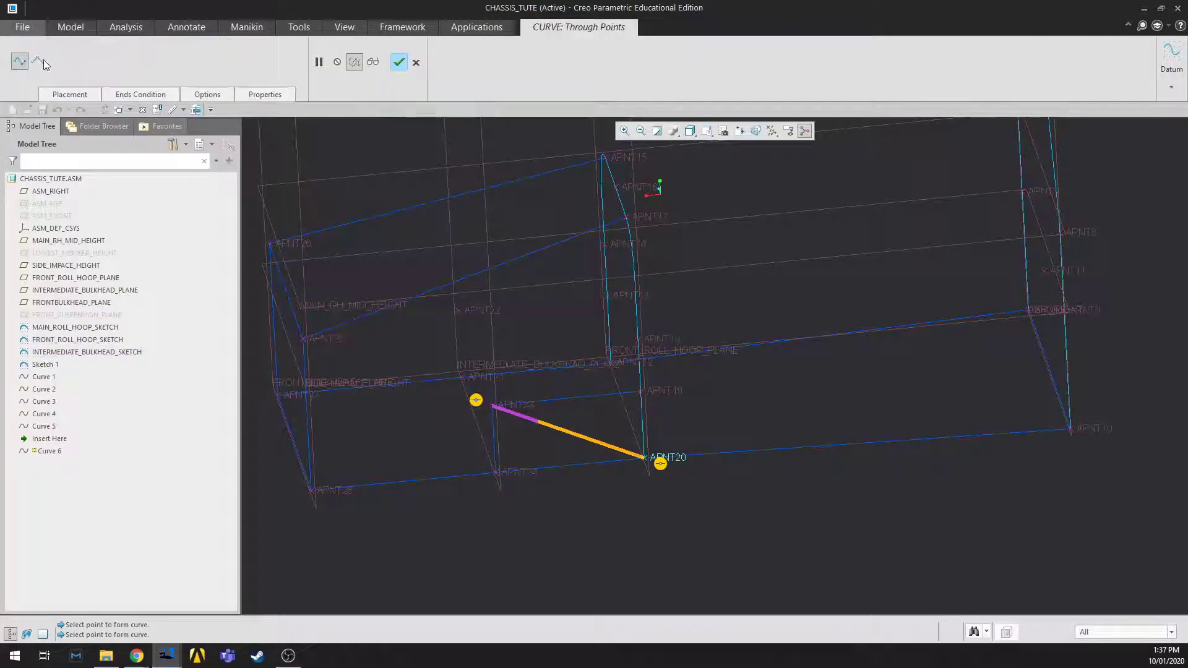
{"action": "middle_click", "coordinate": [555, 332]}
Step: Create a straight datum curve from APNT25 on the front bulkhead to APNT23 on the intermediate bulkhead
{"action": "middle_click_drag", "start_coordinate": [555, 332], "coordinate": [503, 310]}
{"action": "left_click", "coordinate": [309, 310]}
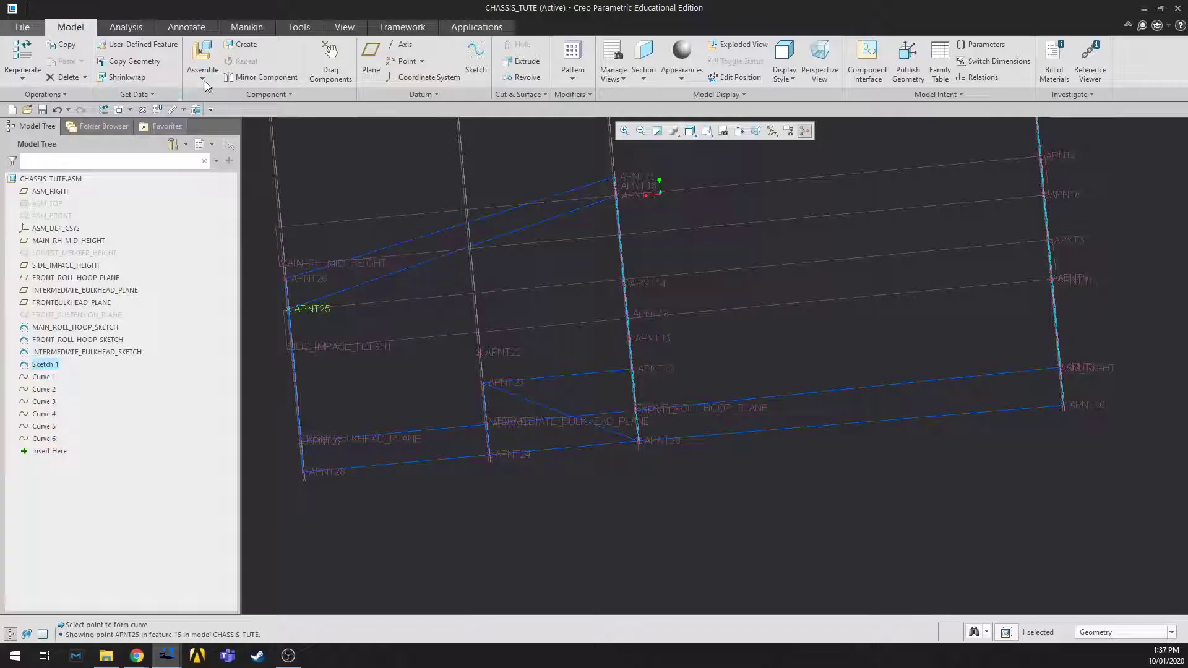
{"action": "left_click", "coordinate": [408, 94]}
{"action": "left_click", "coordinate": [405, 110]}
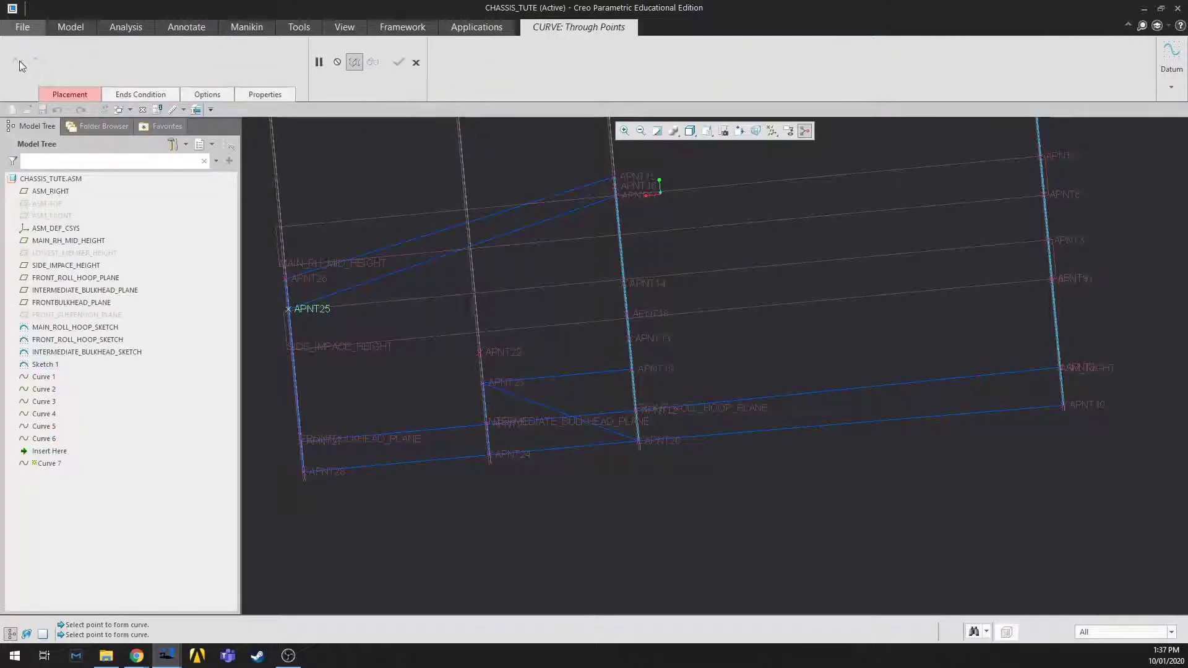
{"action": "left_click", "coordinate": [498, 382]}
{"action": "middle_click_drag", "start_coordinate": [531, 360], "coordinate": [496, 383]}
{"action": "left_click", "coordinate": [38, 60]}
{"action": "middle_click", "coordinate": [498, 310]}
Step: Create a straight datum curve from APNT18 on the front roll hoop to APNT23 on the intermediate bulkhead
{"action": "left_click", "coordinate": [578, 340]}
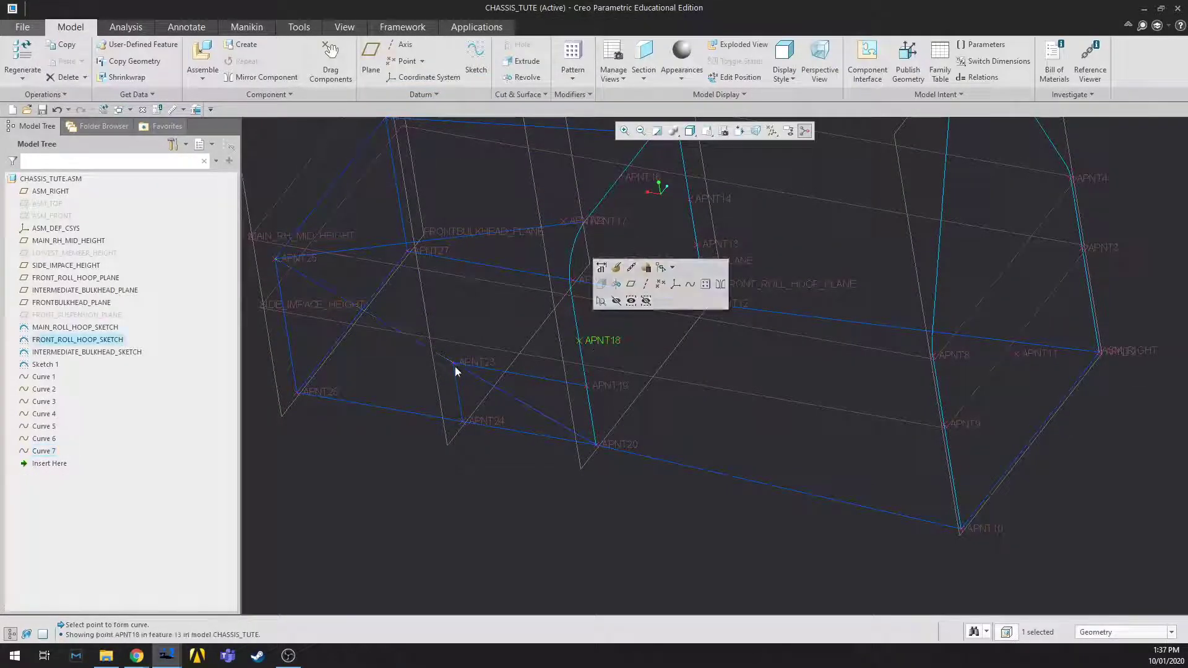
{"action": "left_click", "coordinate": [472, 363], "text": "ctrl"}
{"action": "left_click", "coordinate": [418, 94]}
{"action": "left_click", "coordinate": [399, 109]}
{"action": "left_click", "coordinate": [35, 62]}
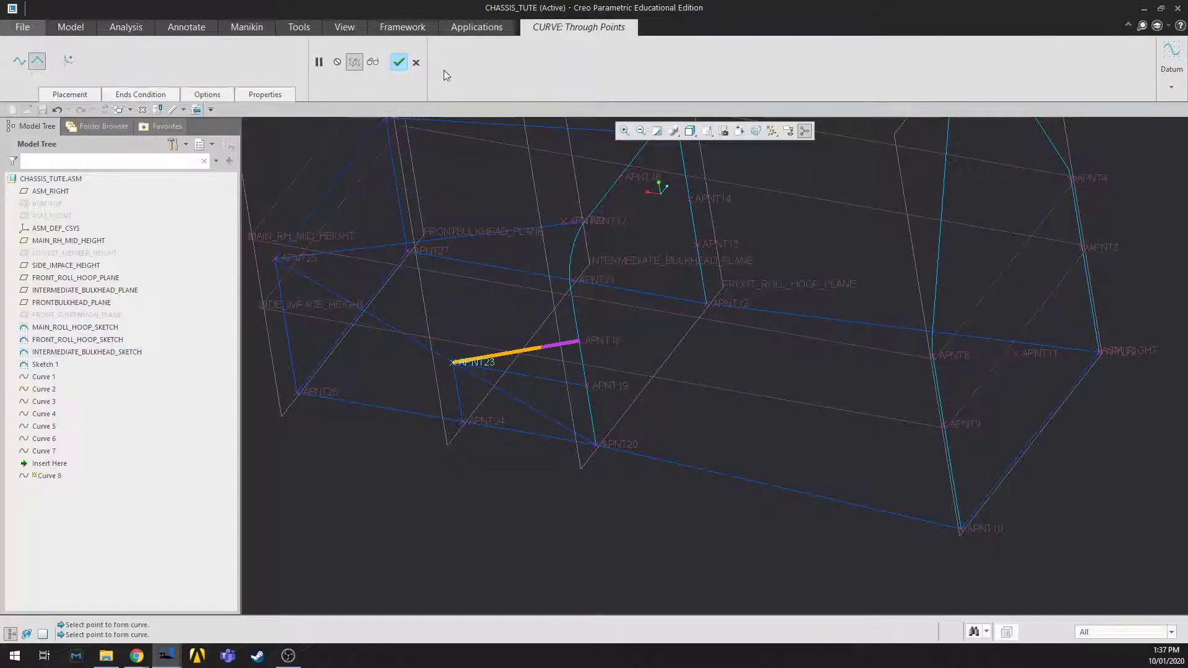
{"action": "left_click", "coordinate": [401, 64]}
Step: Create a straight datum curve from APNT18 on the front roll hoop to APNT25 on the front bulkhead
{"action": "middle_click_drag", "start_coordinate": [589, 406], "coordinate": [636, 392]}
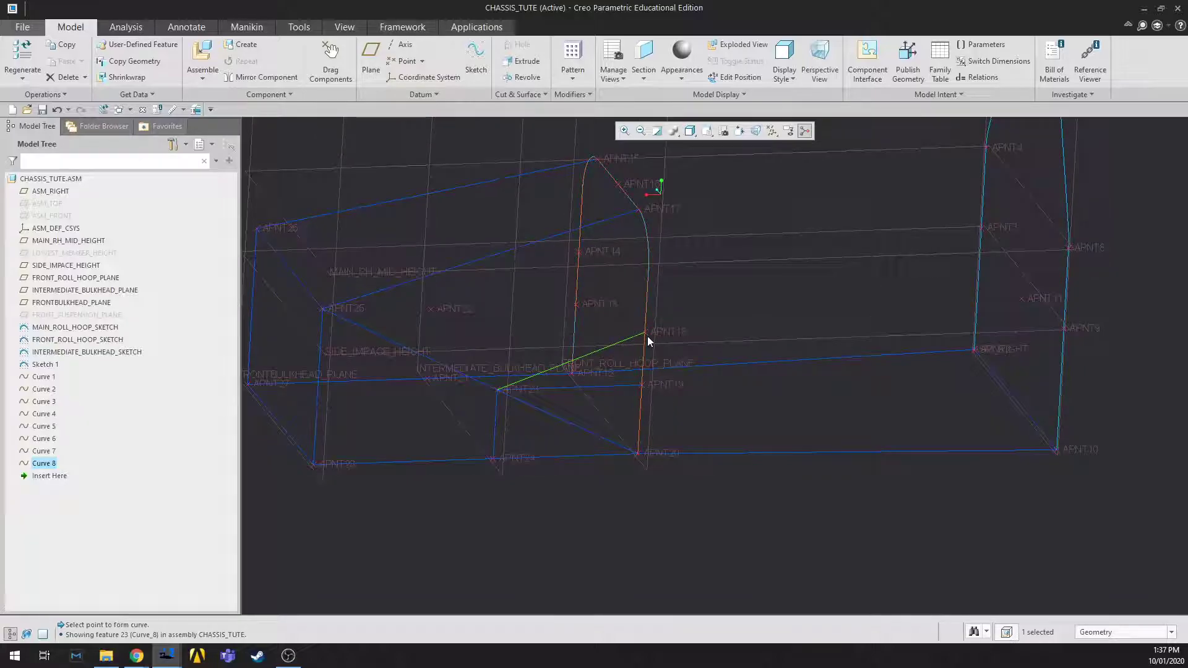
{"action": "left_click", "coordinate": [678, 334]}
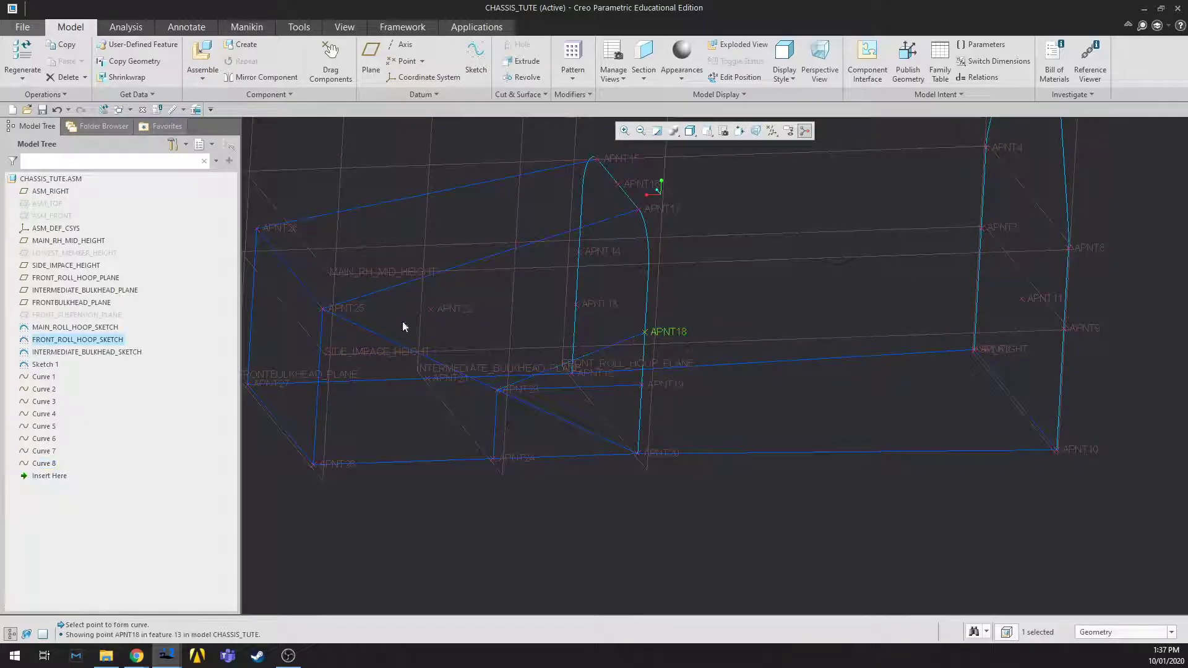
{"action": "left_click", "coordinate": [353, 311], "text": "ctrl"}
{"action": "left_click", "coordinate": [389, 94]}
{"action": "left_click", "coordinate": [387, 110]}
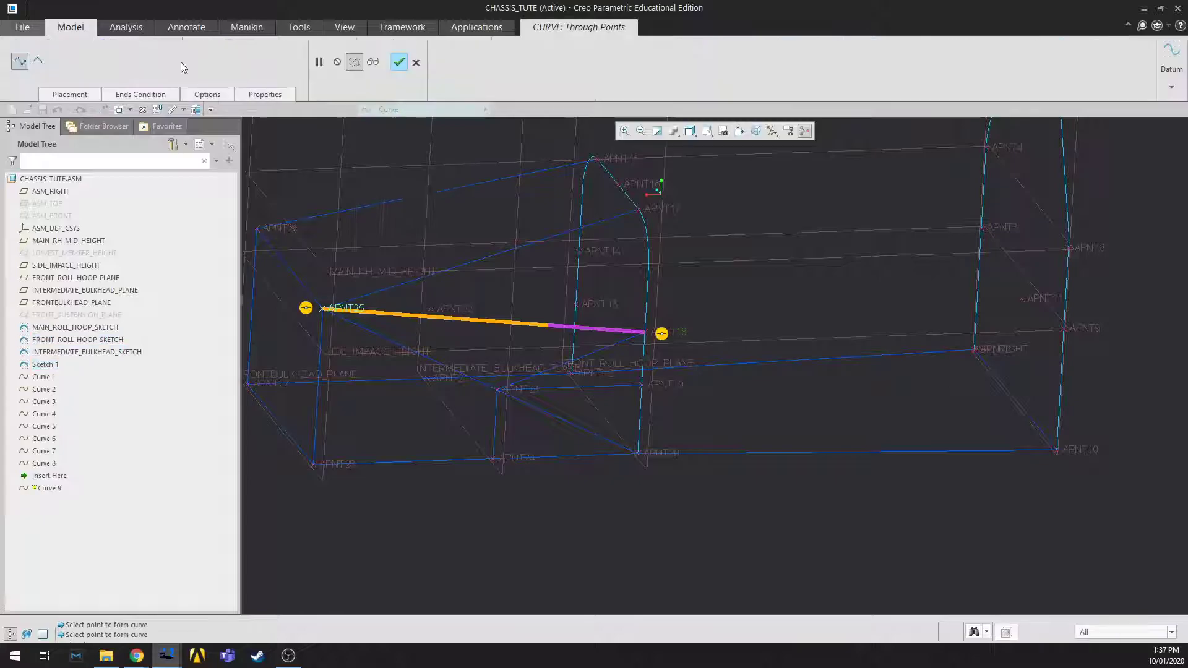
{"action": "left_click", "coordinate": [38, 61]}
{"action": "middle_click", "coordinate": [332, 130]}
Step: Create a straight datum curve from APNT12 at the base of the front roll hoop to APNT22 on the intermediate bulkhead
{"action": "scroll", "coordinate": [474, 301], "scroll_direction": "up", "scroll_amount": 3}
{"action": "middle_click_drag", "start_coordinate": [505, 335], "coordinate": [718, 316]}
{"action": "mouse_move", "coordinate": [713, 339]}
{"action": "middle_mouse_down"}
{"action": "mouse_move", "coordinate": [732, 307]}
{"action": "mouse_move", "coordinate": [671, 313]}
{"action": "mouse_move", "coordinate": [777, 371]}
{"action": "mouse_move", "coordinate": [811, 431]}
{"action": "mouse_move", "coordinate": [782, 361]}
{"action": "mouse_move", "coordinate": [807, 352]}
{"action": "mouse_move", "coordinate": [785, 368]}
{"action": "mouse_move", "coordinate": [731, 339]}
{"action": "middle_mouse_up"}
{"action": "scroll", "coordinate": [729, 333], "scroll_direction": "down", "scroll_amount": 3}
{"action": "left_click", "coordinate": [647, 453]}
{"action": "left_click", "coordinate": [423, 95]}
{"action": "left_click", "coordinate": [405, 108]}
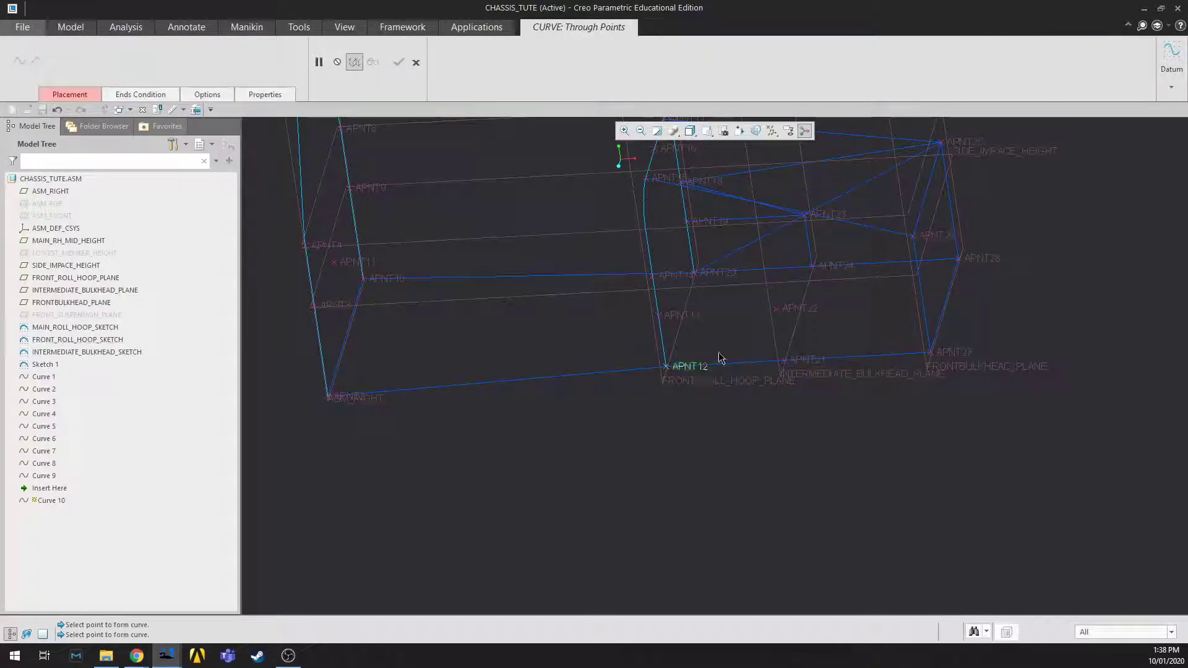
{"action": "middle_click_drag", "start_coordinate": [744, 330], "coordinate": [699, 330]}
{"action": "left_click", "coordinate": [710, 336]}
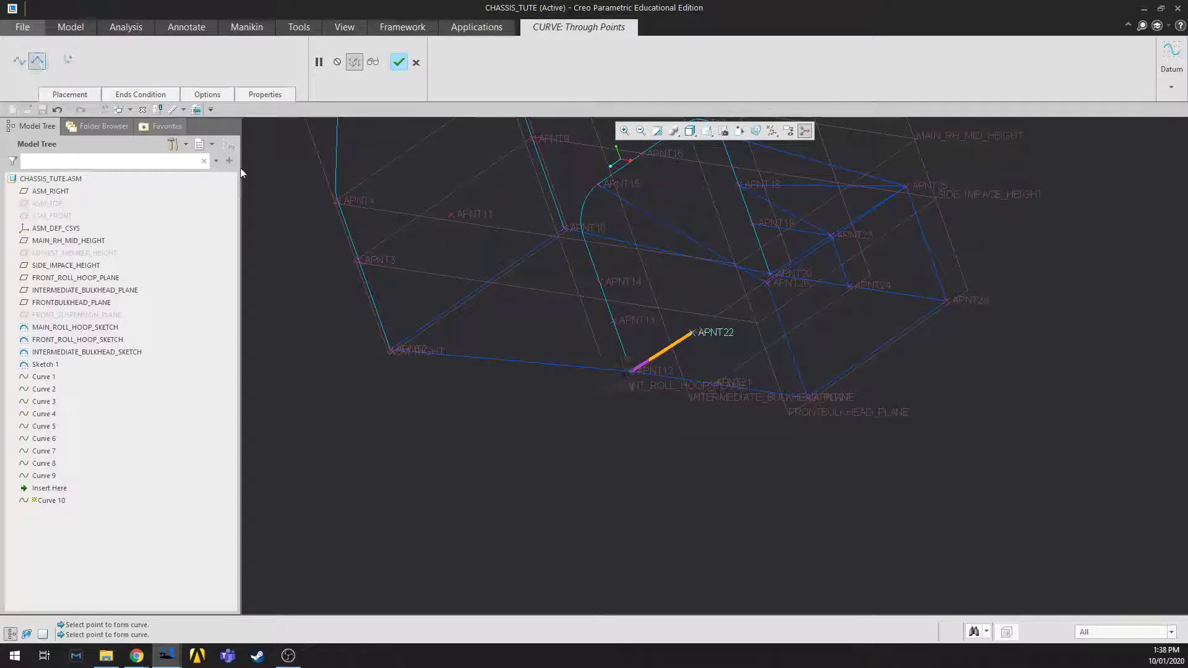
{"action": "middle_click", "coordinate": [636, 402]}
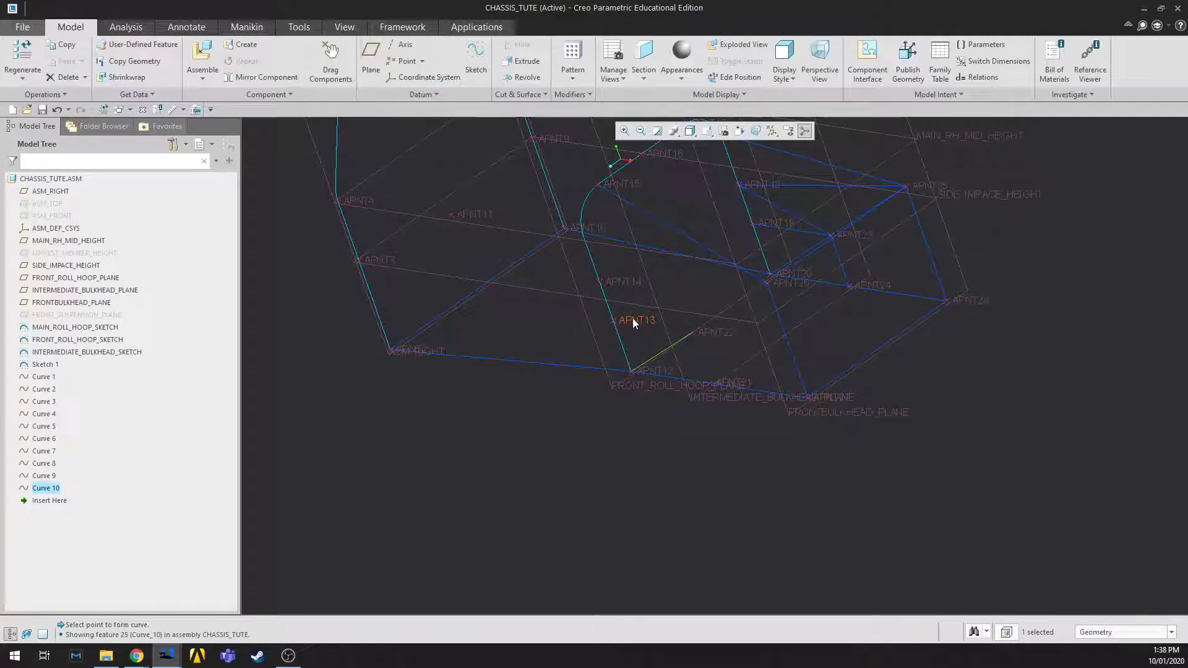
Step: Define a straight datum curve from APNT22 on the intermediate bulkhead to APNT13 on the front roll hoop
{"action": "left_click", "coordinate": [718, 335]}
{"action": "left_click", "coordinate": [625, 321], "text": "ctrl"}
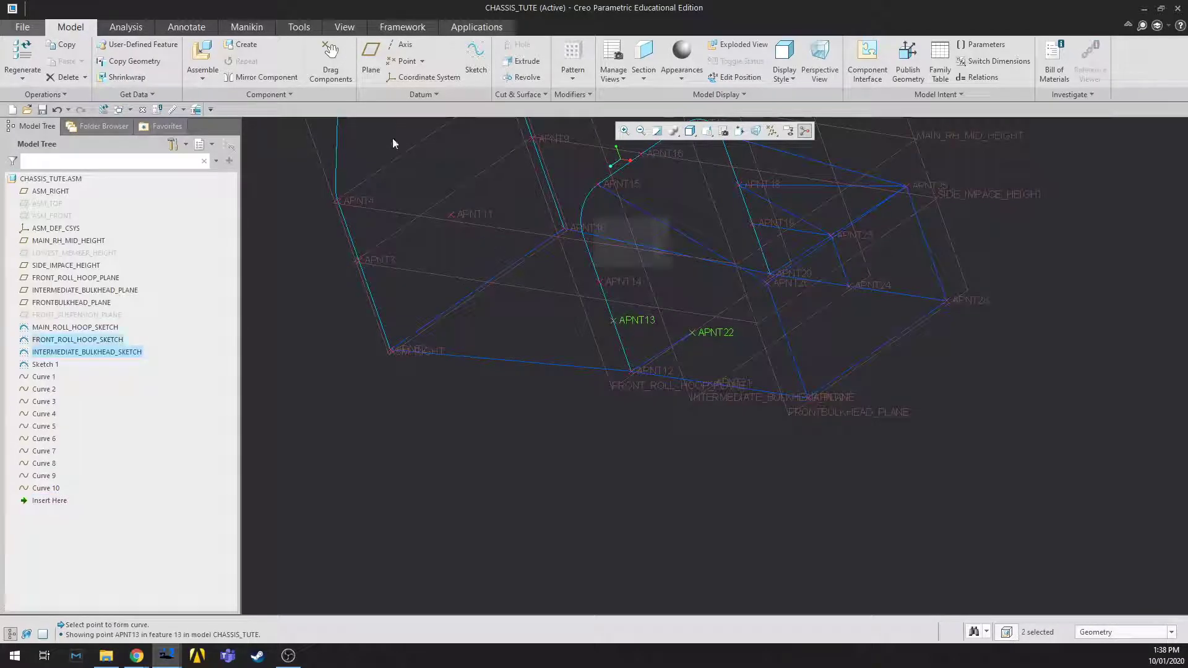
{"action": "left_click", "coordinate": [420, 94]}
{"action": "left_click", "coordinate": [455, 109]}
{"action": "left_click", "coordinate": [36, 60]}
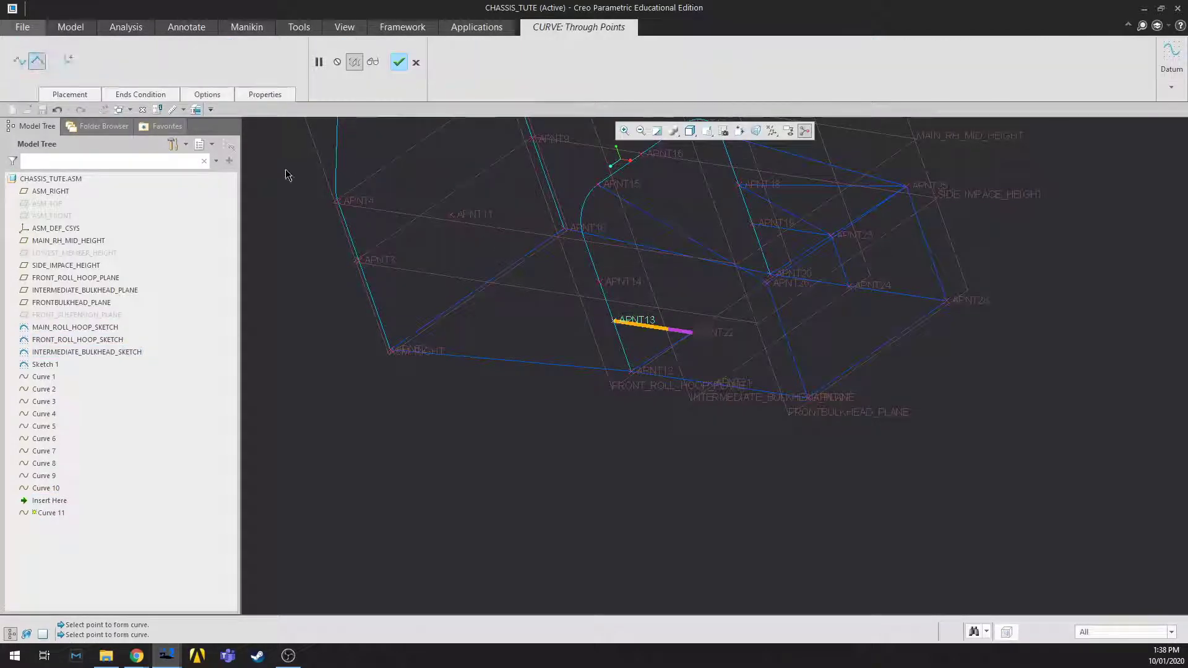
{"action": "left_click", "coordinate": [778, 289]}
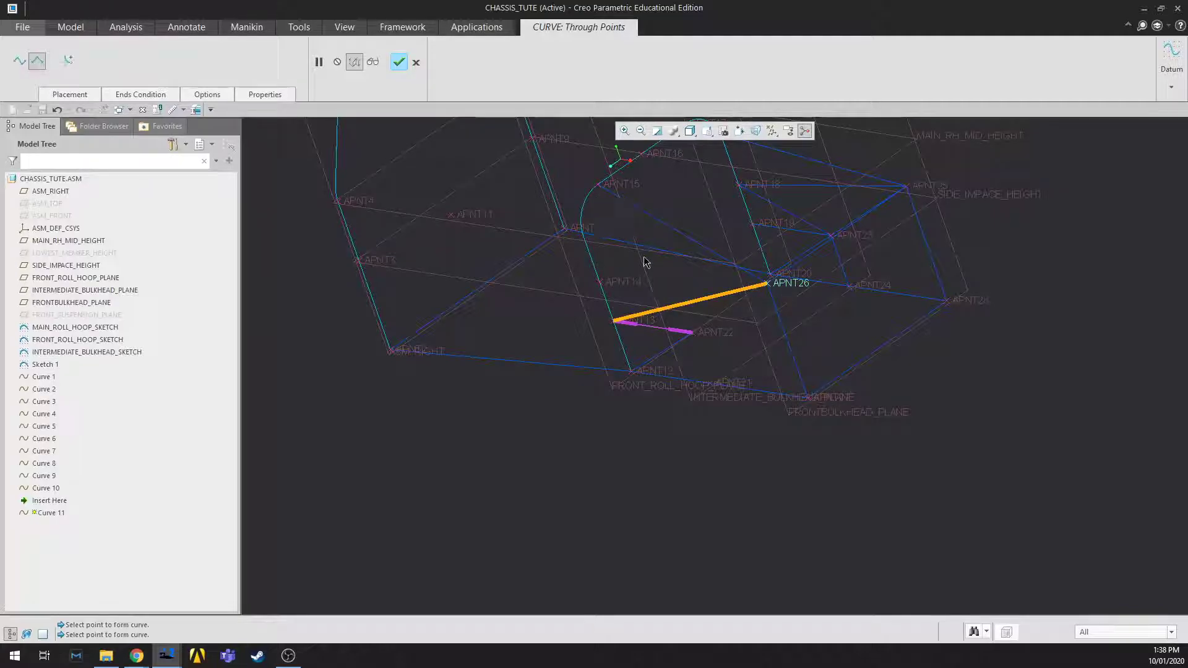
{"action": "left_click", "coordinate": [620, 284]}
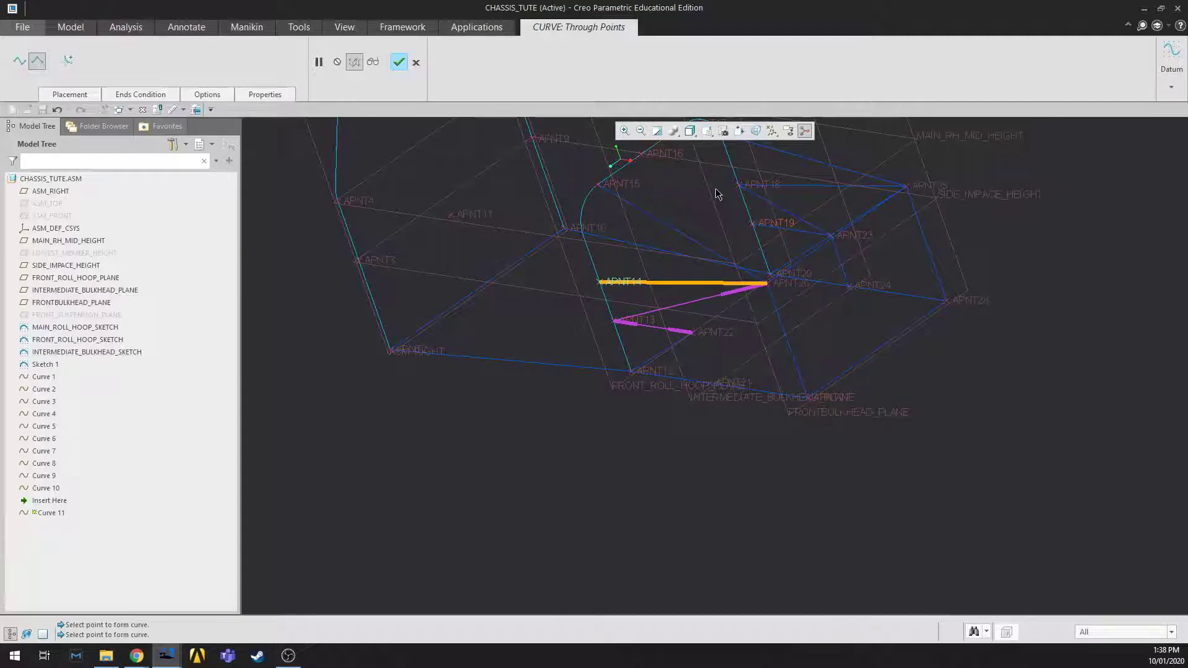
{"action": "middle_click_drag", "start_coordinate": [795, 309], "coordinate": [846, 267]}
{"action": "key", "text": "ctrl+z"}
{"action": "key", "text": "ctrl+z"}
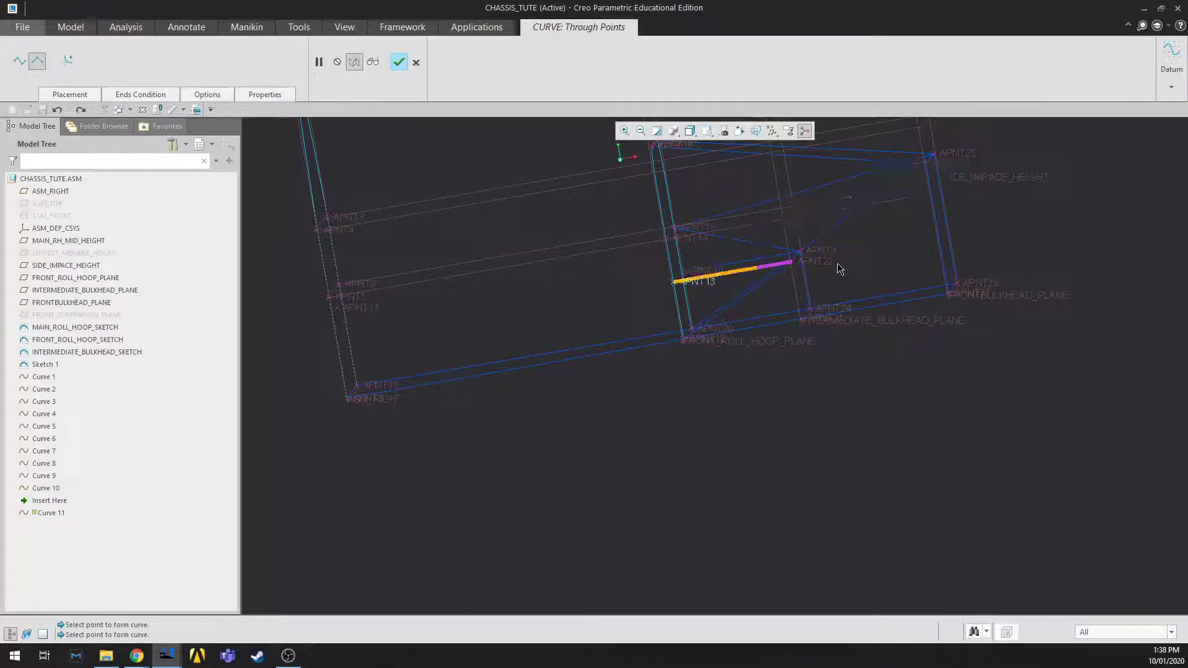
Step: Finish the APNT22–APNT13 curve and create a straight-segment datum curve through APNT14, APNT22 and APNT26
{"action": "middle_click", "coordinate": [728, 253]}
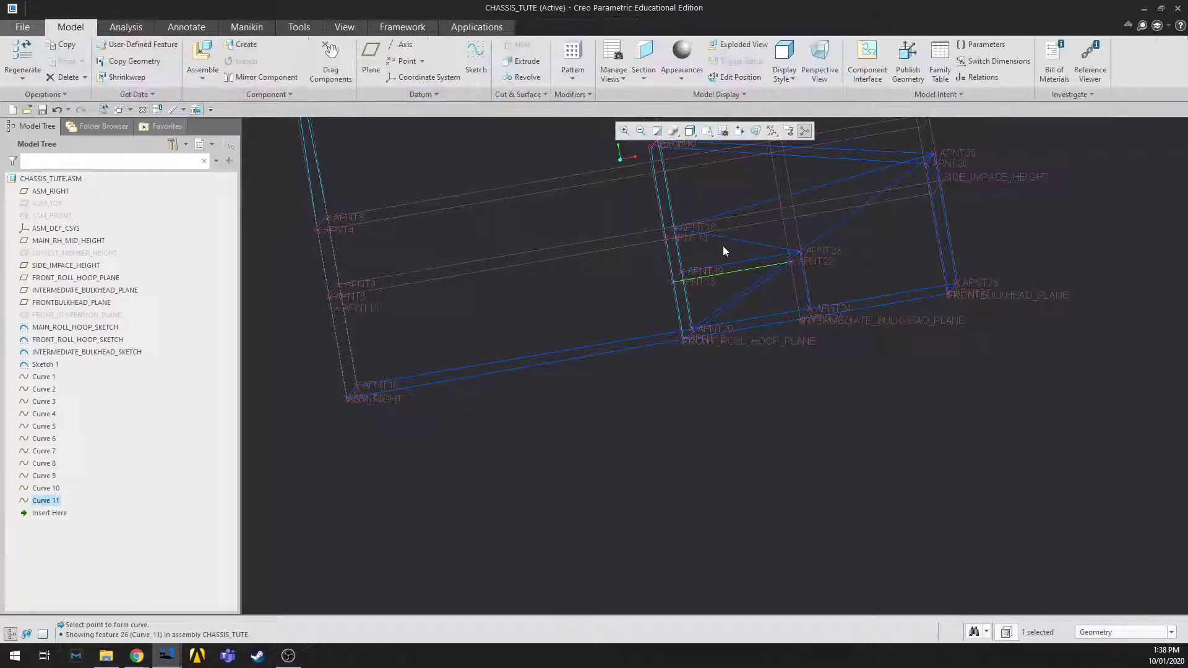
{"action": "scroll", "coordinate": [742, 251], "scroll_direction": "down", "scroll_amount": 2}
{"action": "left_click", "coordinate": [657, 235]}
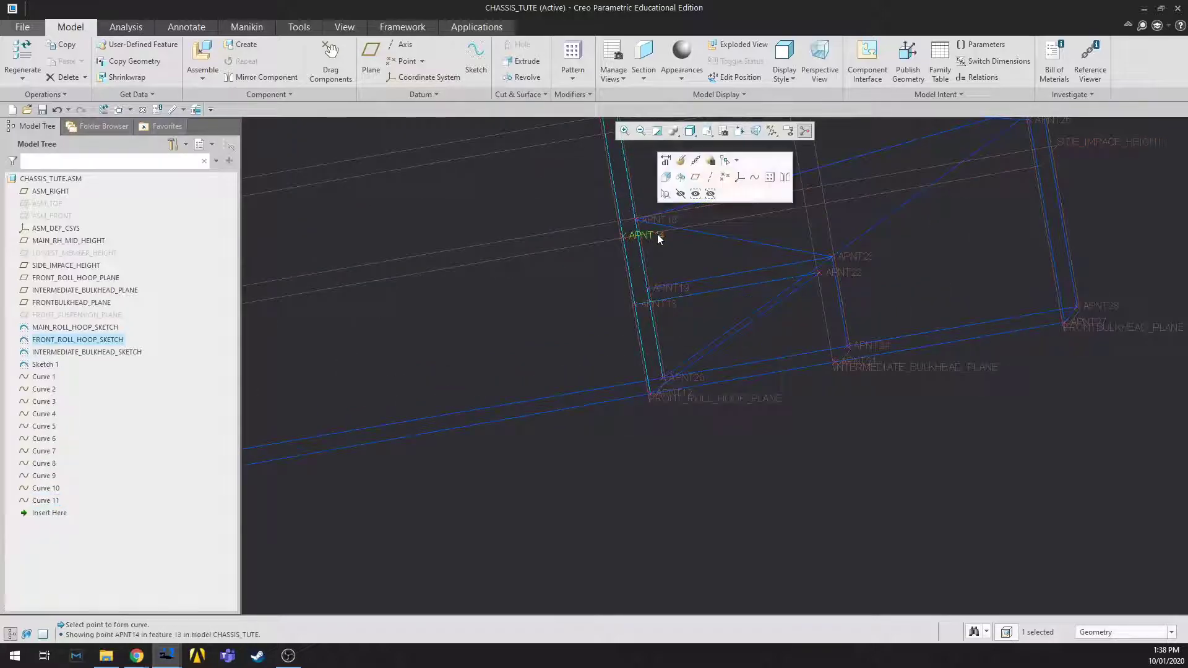
{"action": "left_click", "coordinate": [421, 94]}
{"action": "left_click", "coordinate": [390, 106]}
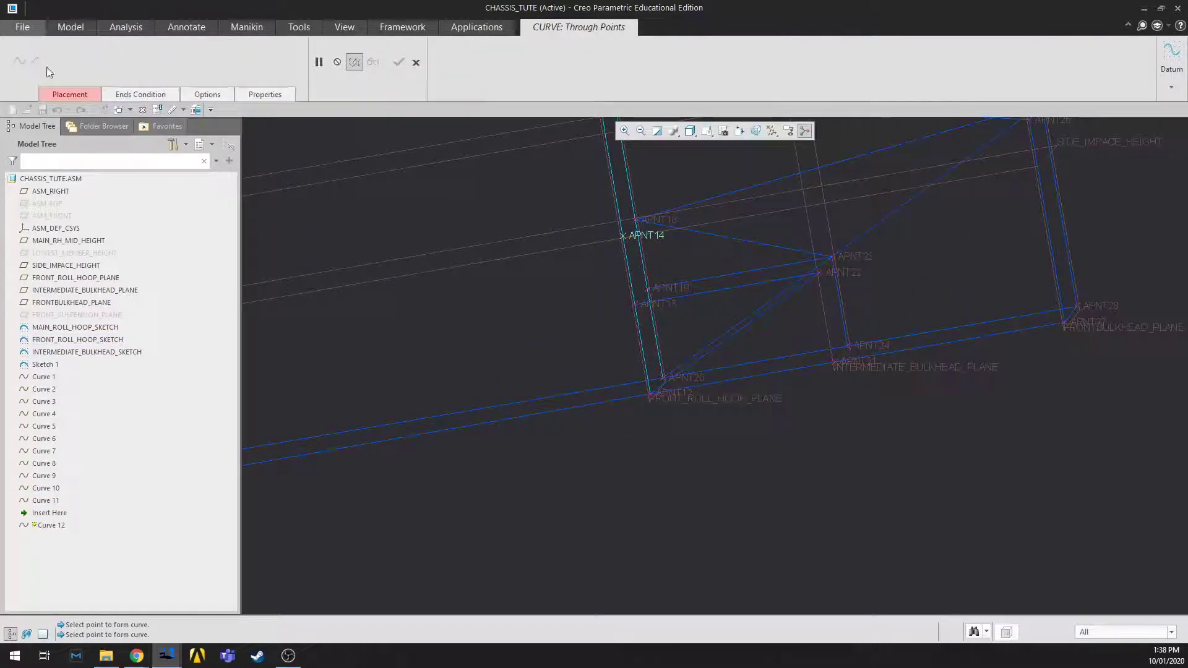
{"action": "left_click", "coordinate": [834, 276]}
{"action": "scroll", "coordinate": [835, 281], "scroll_direction": "up", "scroll_amount": 2}
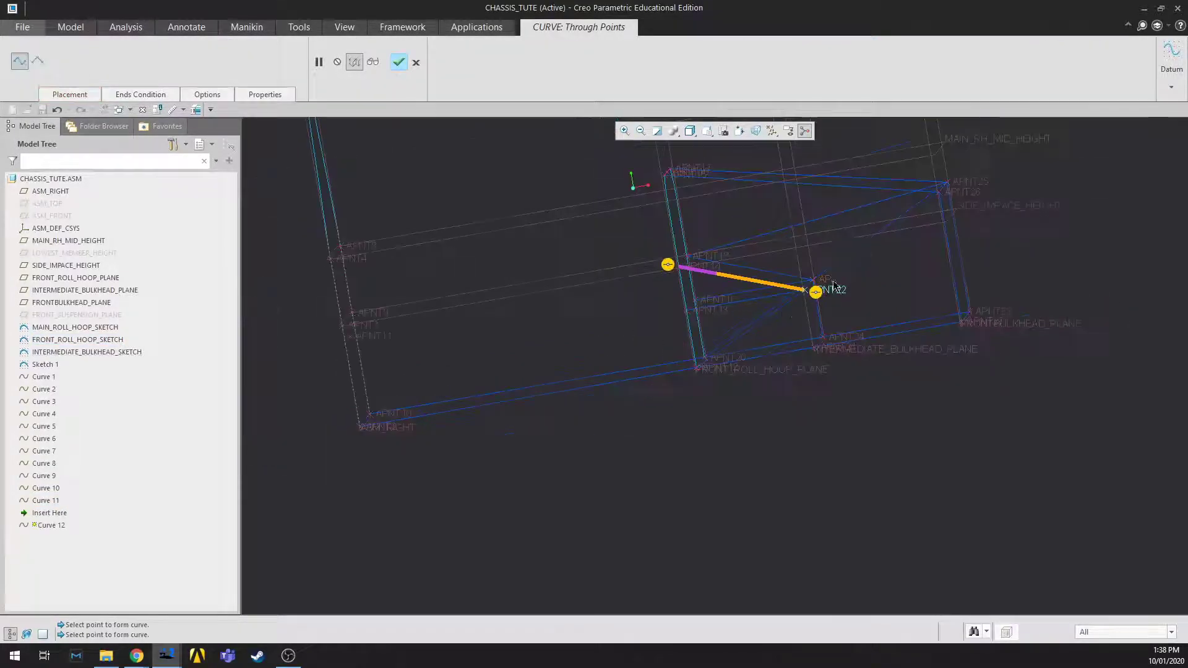
{"action": "left_click", "coordinate": [939, 193]}
{"action": "left_click", "coordinate": [57, 110]}
{"action": "left_click", "coordinate": [37, 61]}
{"action": "left_click", "coordinate": [940, 193]}
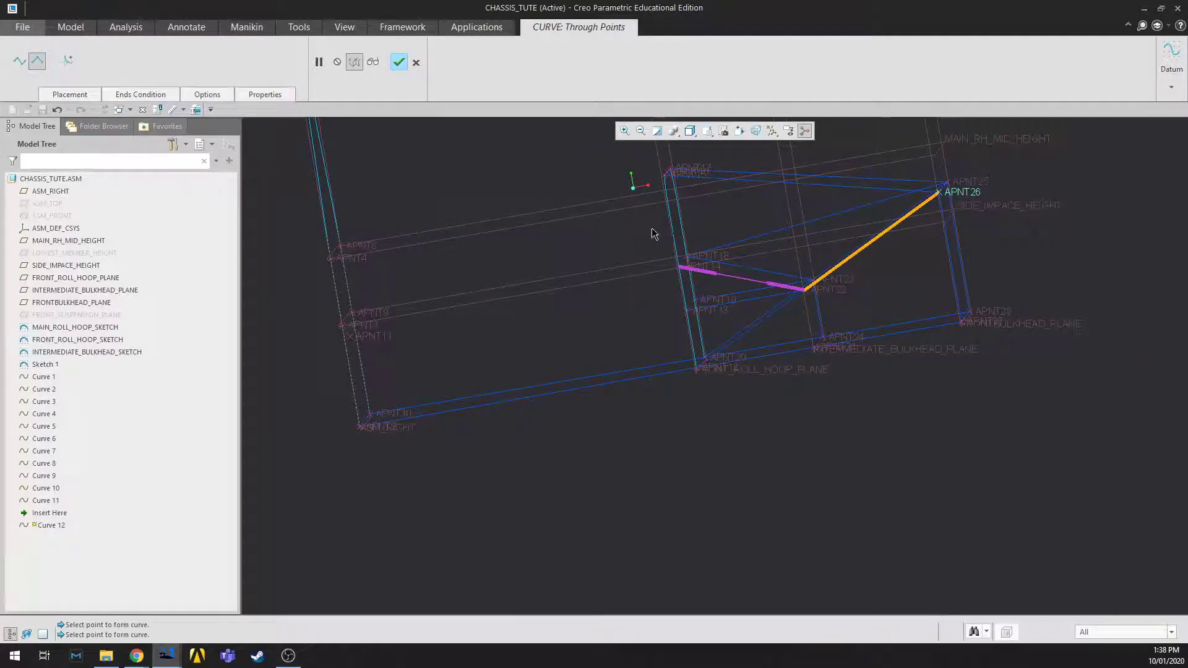
{"action": "middle_click", "coordinate": [617, 214]}
Step: Create a straight datum curve from APNT22 on the intermediate bulkhead to APNT27 on the front bulkhead
{"action": "middle_click_drag", "start_coordinate": [617, 213], "coordinate": [734, 286]}
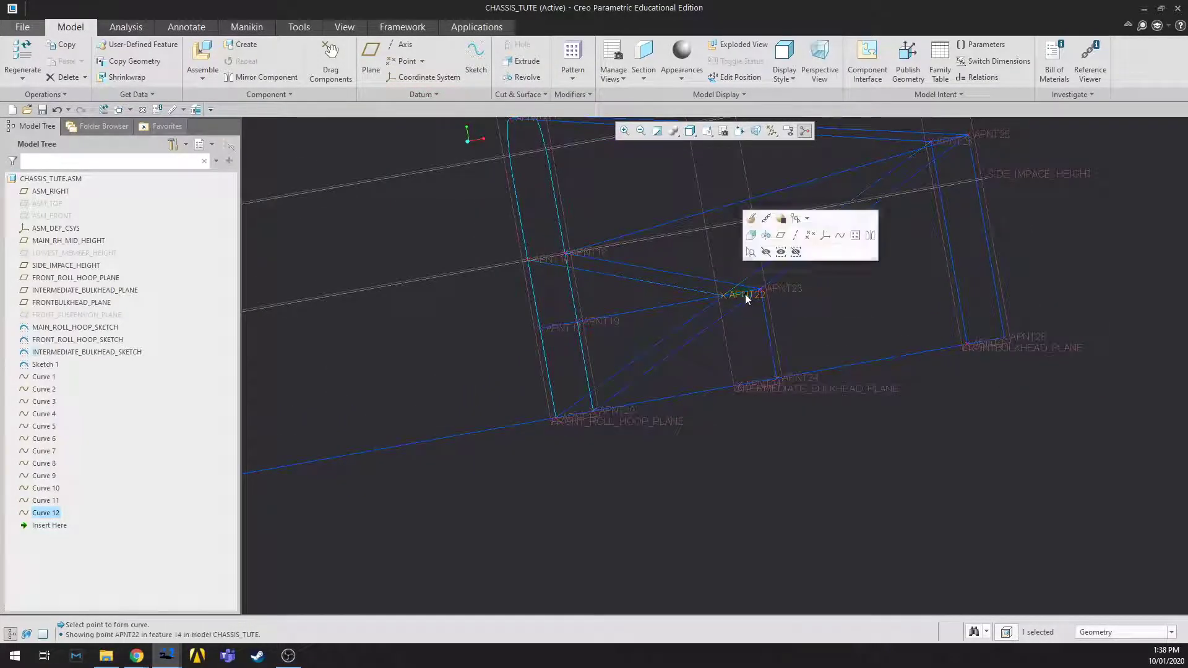
{"action": "left_click", "coordinate": [742, 292]}
{"action": "middle_click_drag", "start_coordinate": [892, 306], "coordinate": [989, 365]}
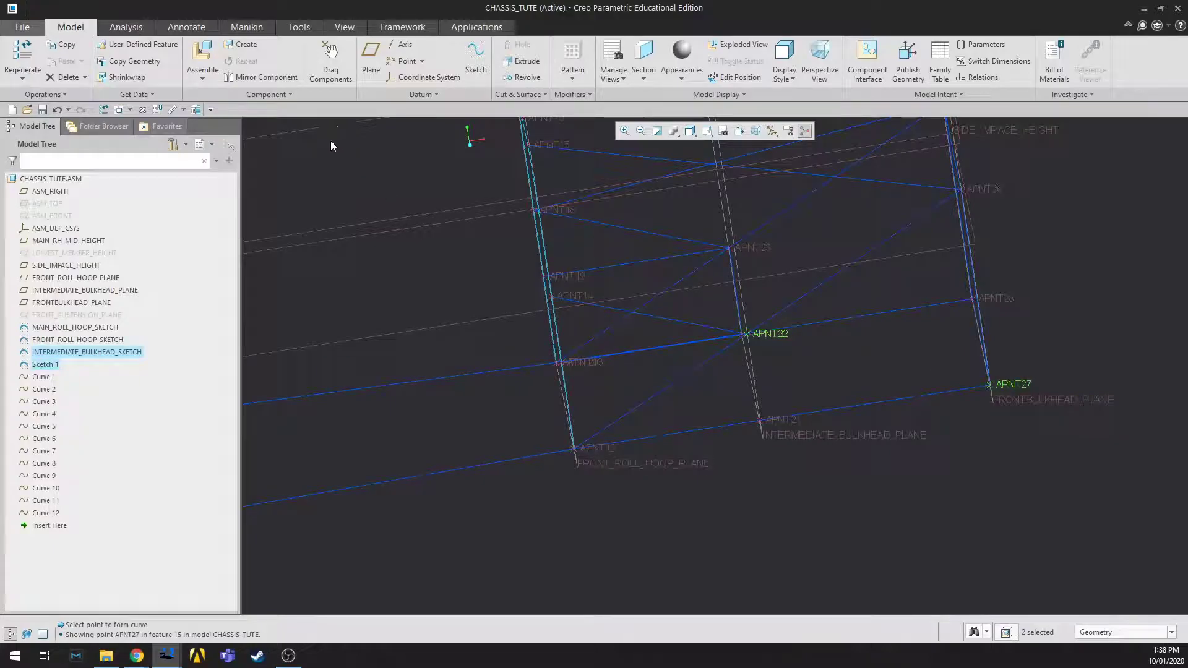
{"action": "left_click", "coordinate": [421, 94]}
{"action": "left_click", "coordinate": [396, 109]}
{"action": "left_click", "coordinate": [34, 67]}
{"action": "middle_click", "coordinate": [940, 299]}
Step: Create a datum curve from APNT23 on the intermediate bulkhead to APNT28 on the front bulkhead
{"action": "middle_click_drag", "start_coordinate": [940, 299], "coordinate": [834, 283]}
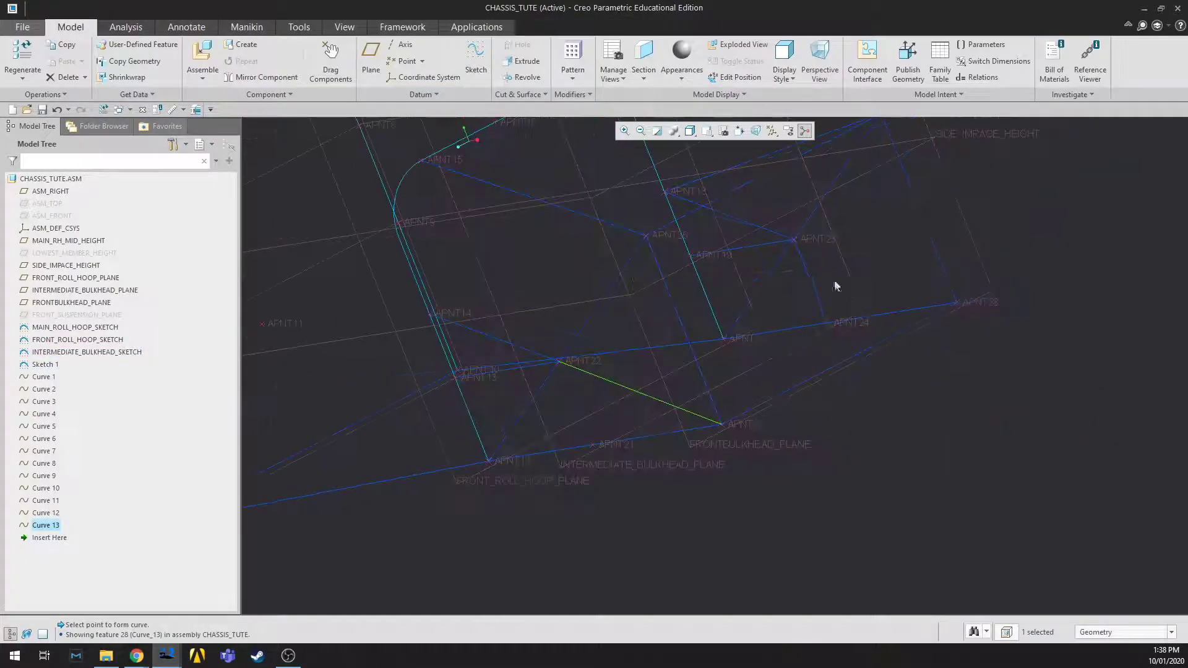
{"action": "left_click", "coordinate": [821, 246]}
{"action": "left_click", "coordinate": [993, 301], "text": "ctrl"}
{"action": "left_click", "coordinate": [421, 95]}
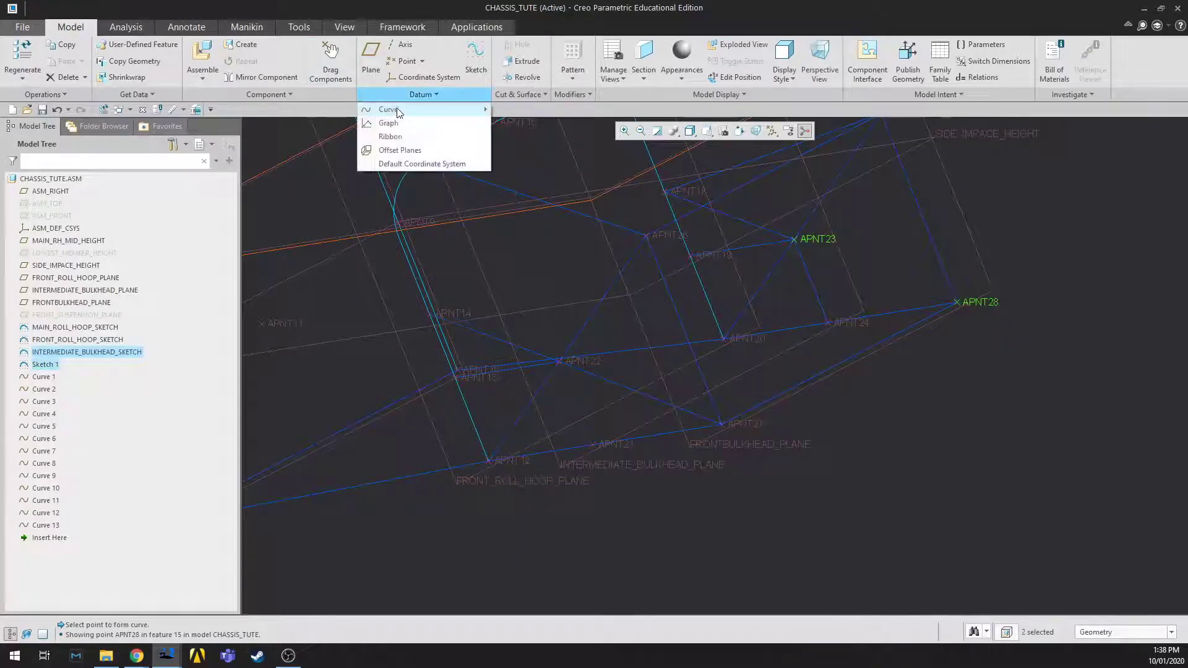
{"action": "left_click", "coordinate": [396, 109]}
{"action": "middle_click", "coordinate": [873, 297]}
Step: Turn off the display of datum planes in the model
{"action": "middle_click_drag", "start_coordinate": [872, 296], "coordinate": [841, 383]}
{"action": "left_click", "coordinate": [771, 131]}
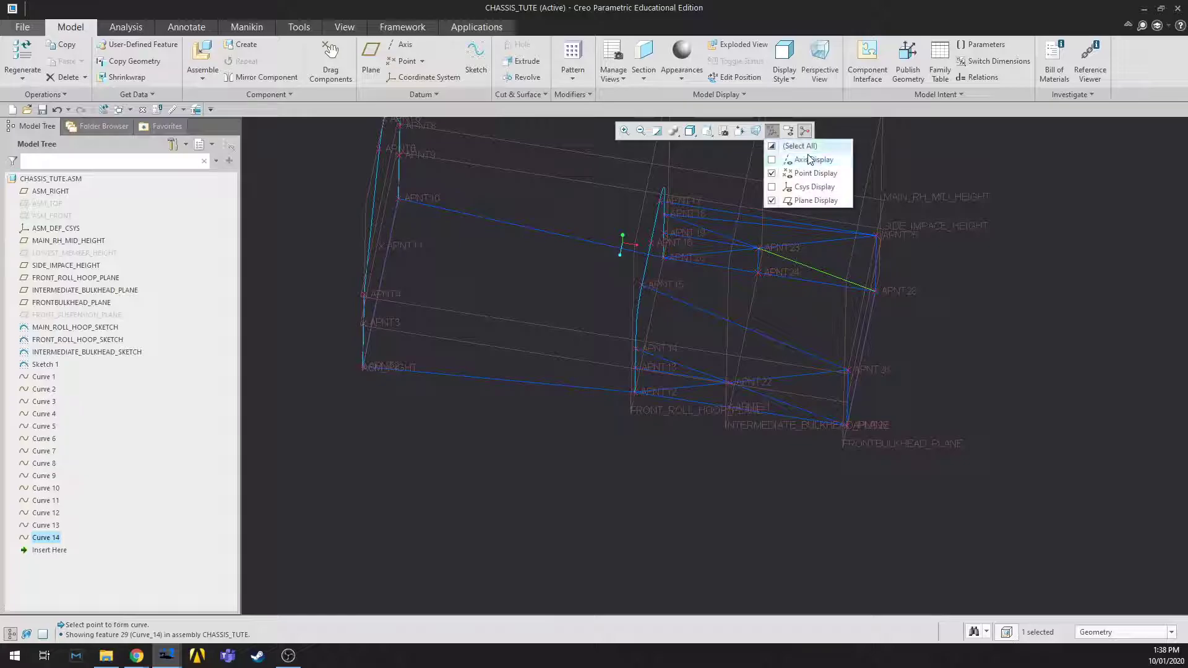
{"action": "left_click", "coordinate": [804, 200]}
{"action": "left_click", "coordinate": [982, 384]}
{"action": "middle_click_drag", "start_coordinate": [982, 384], "coordinate": [975, 352]}
Step: Create a datum curve from APNT26 on the front bulkhead to APNT14 on the front roll hoop
{"action": "left_click", "coordinate": [912, 250]}
{"action": "mouse_move", "coordinate": [907, 215]}
{"action": "middle_mouse_down"}
{"action": "mouse_move", "coordinate": [883, 331]}
{"action": "mouse_move", "coordinate": [853, 307]}
{"action": "mouse_move", "coordinate": [809, 328]}
{"action": "mouse_move", "coordinate": [840, 345]}
{"action": "mouse_move", "coordinate": [847, 365]}
{"action": "middle_mouse_up"}
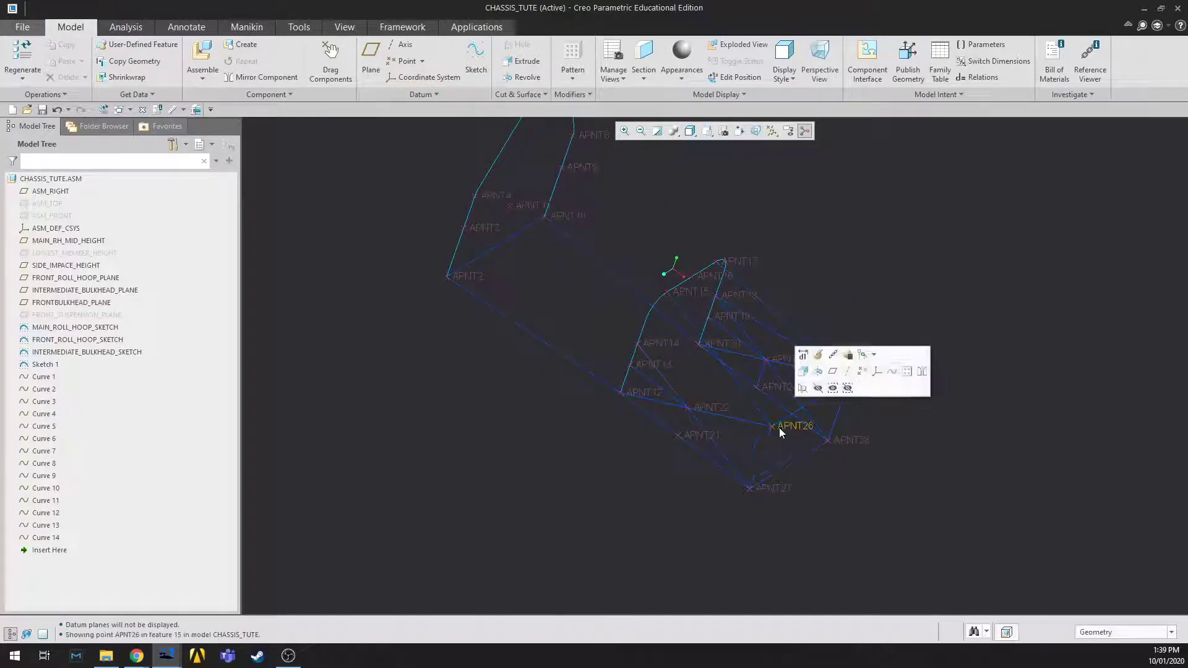
{"action": "left_click", "coordinate": [661, 345], "text": "ctrl"}
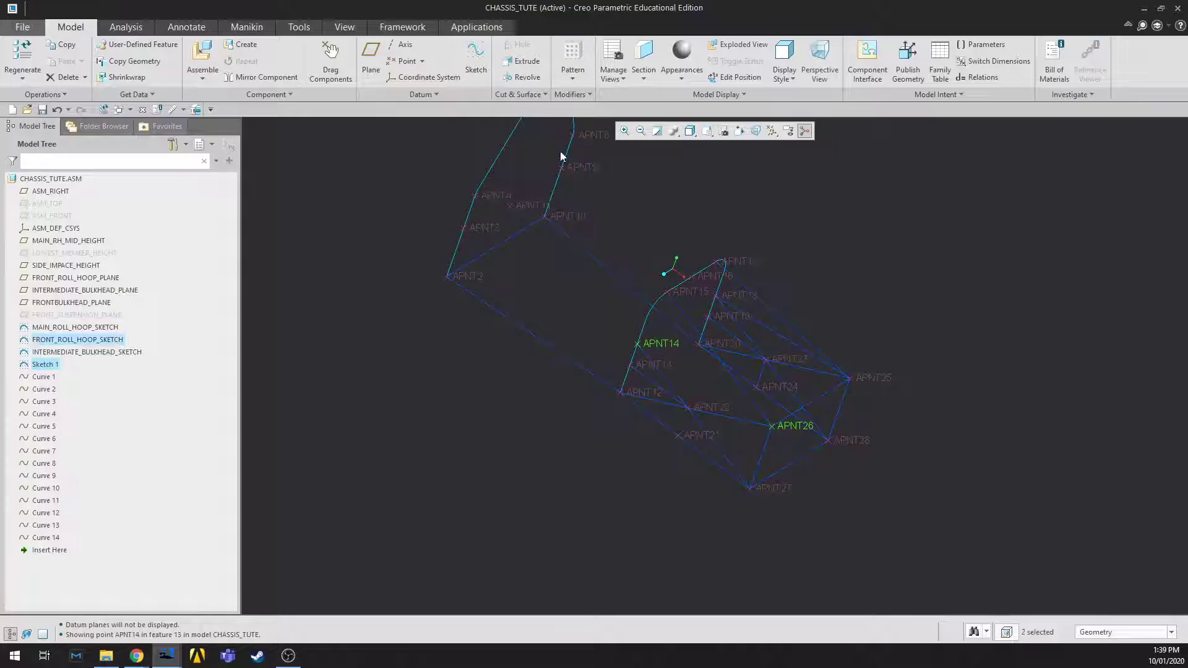
{"action": "left_click", "coordinate": [420, 94]}
{"action": "left_click", "coordinate": [389, 109]}
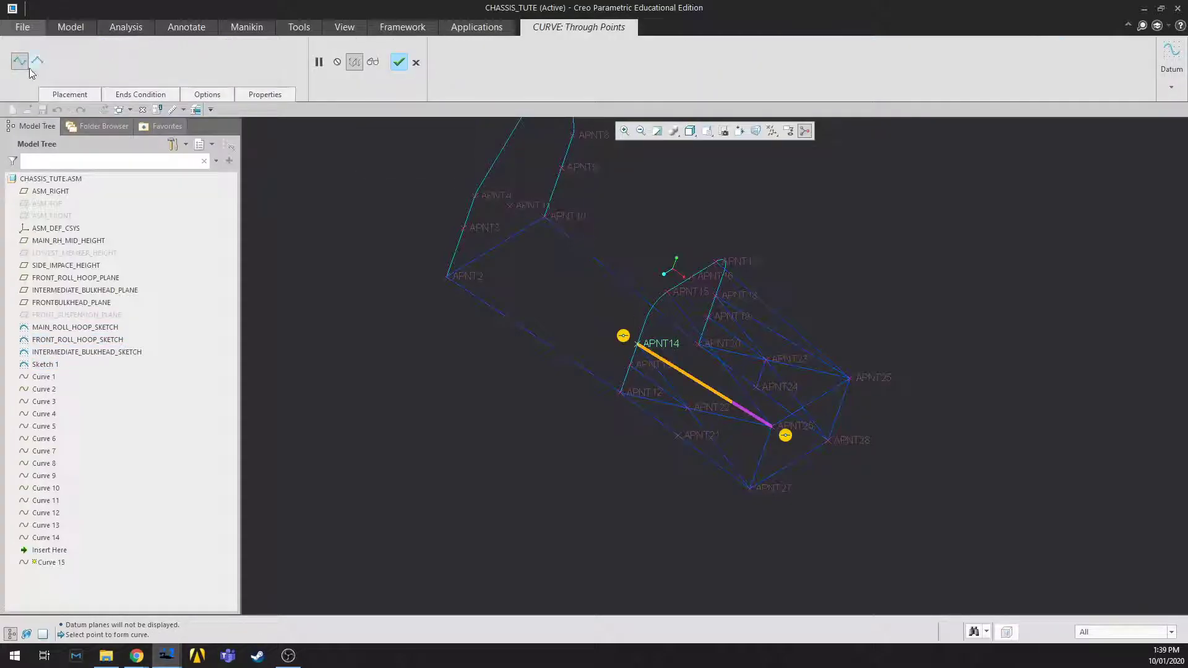
{"action": "left_click", "coordinate": [398, 59]}
Step: Create a straight datum curve from APNT14 on the front roll hoop to APNT3 on the main roll hoop
{"action": "mouse_move", "coordinate": [486, 395]}
{"action": "middle_mouse_down"}
{"action": "mouse_move", "coordinate": [607, 406]}
{"action": "mouse_move", "coordinate": [631, 387]}
{"action": "mouse_move", "coordinate": [716, 387]}
{"action": "mouse_move", "coordinate": [670, 343]}
{"action": "middle_mouse_up"}
{"action": "left_click", "coordinate": [678, 312]}
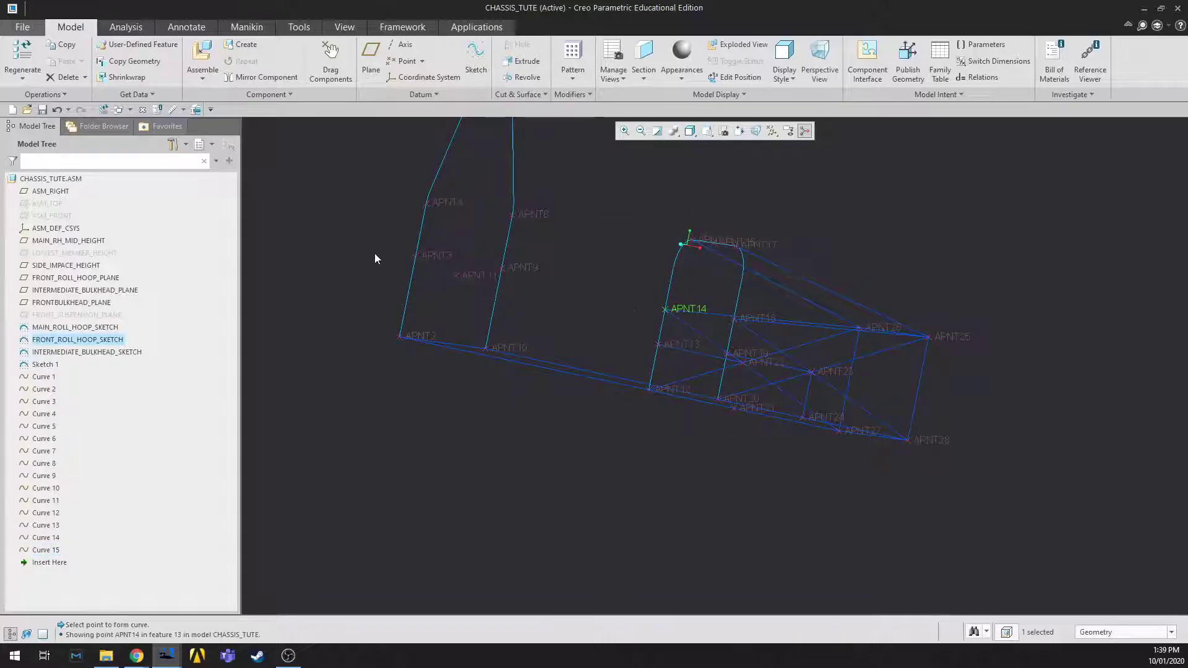
{"action": "left_click", "coordinate": [433, 254], "text": "ctrl"}
{"action": "left_click", "coordinate": [423, 94]}
{"action": "left_click", "coordinate": [418, 109]}
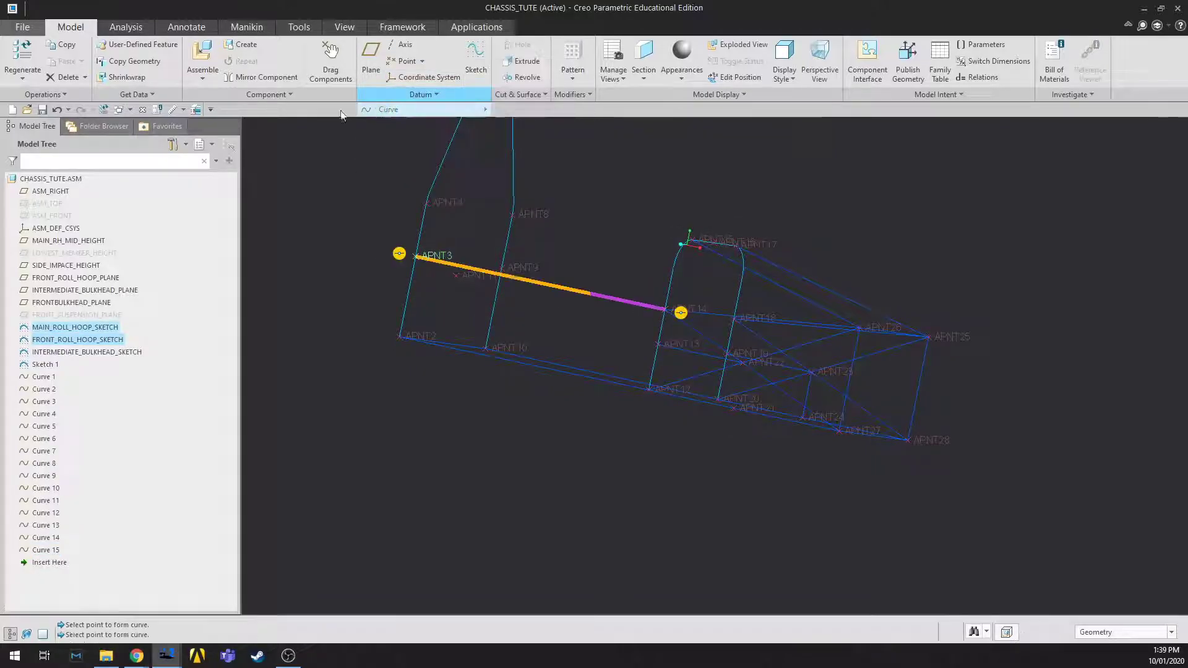
Step: Create a straight datum curve from APNT9 on the main roll hoop to APNT18 on the front roll hoop
{"action": "middle_click_drag", "start_coordinate": [654, 218], "coordinate": [537, 224]}
{"action": "left_click", "coordinate": [525, 206]}
{"action": "left_click", "coordinate": [761, 289], "text": "ctrl"}
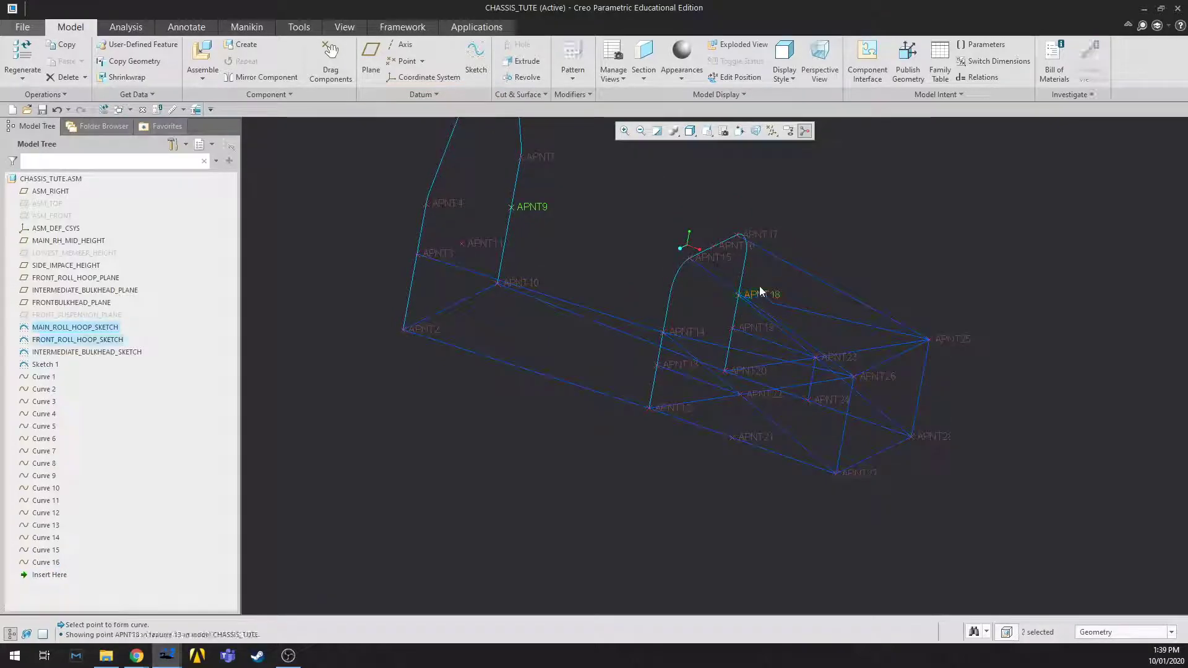
{"action": "left_click", "coordinate": [421, 94]}
{"action": "left_click", "coordinate": [428, 110]}
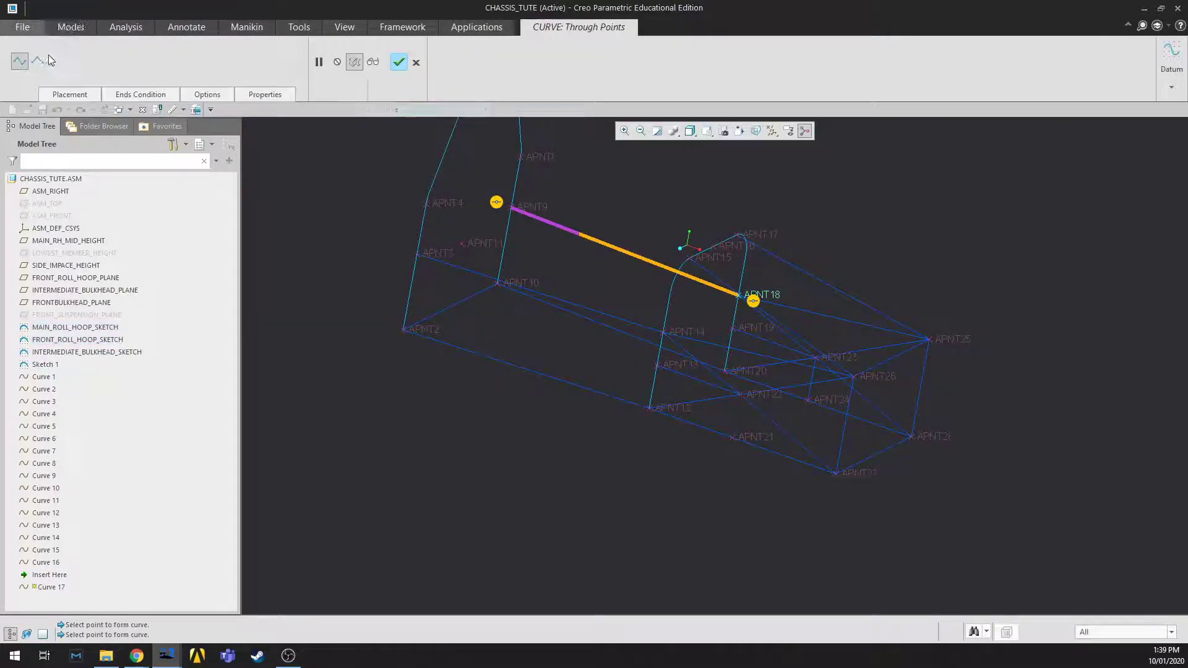
{"action": "middle_click", "coordinate": [619, 216]}
Step: Create a straight datum curve from APNT4 on the main roll hoop to APNT14 on the front roll hoop
{"action": "scroll", "coordinate": [784, 434], "scroll_direction": "up", "scroll_amount": 2}
{"action": "middle_click_drag", "start_coordinate": [721, 440], "coordinate": [783, 422]}
{"action": "left_click", "coordinate": [566, 322], "text": "ctrl"}
{"action": "scroll", "coordinate": [663, 341], "scroll_direction": "up", "scroll_amount": 3}
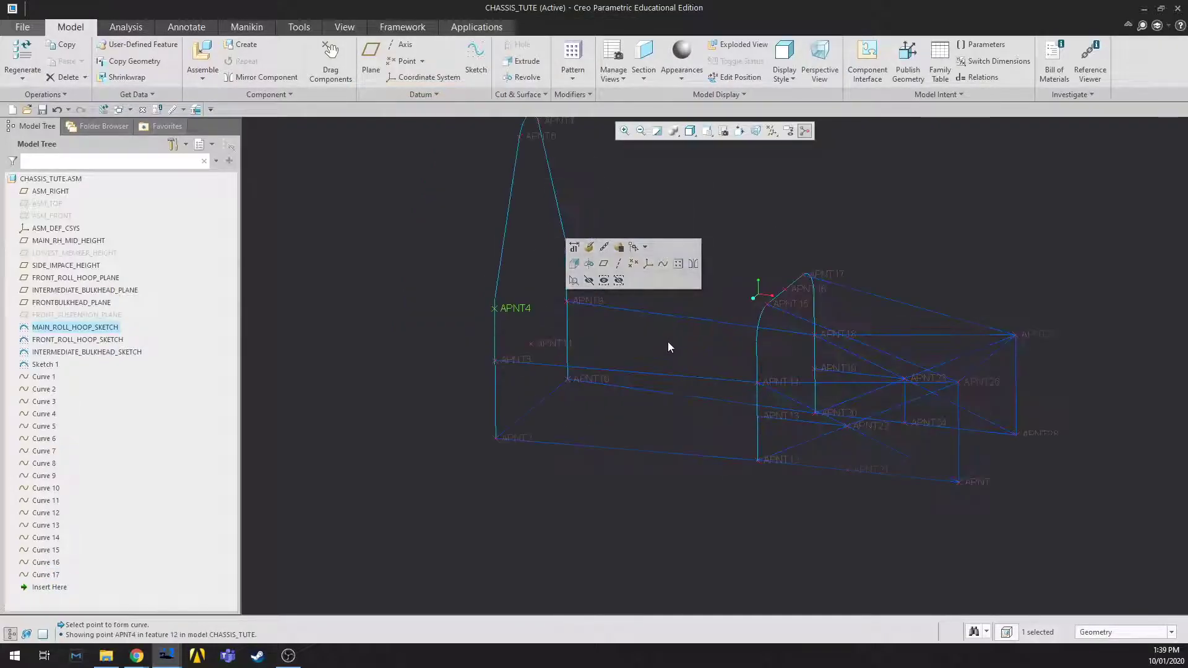
{"action": "left_click", "coordinate": [421, 94]}
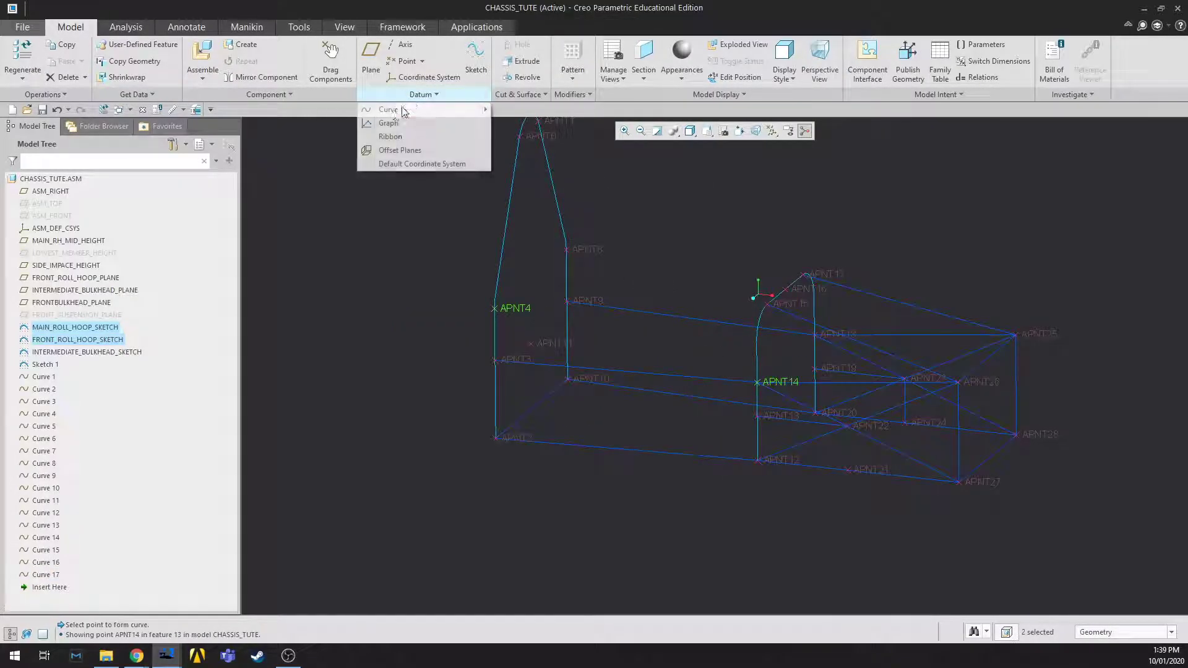
{"action": "left_click", "coordinate": [428, 110]}
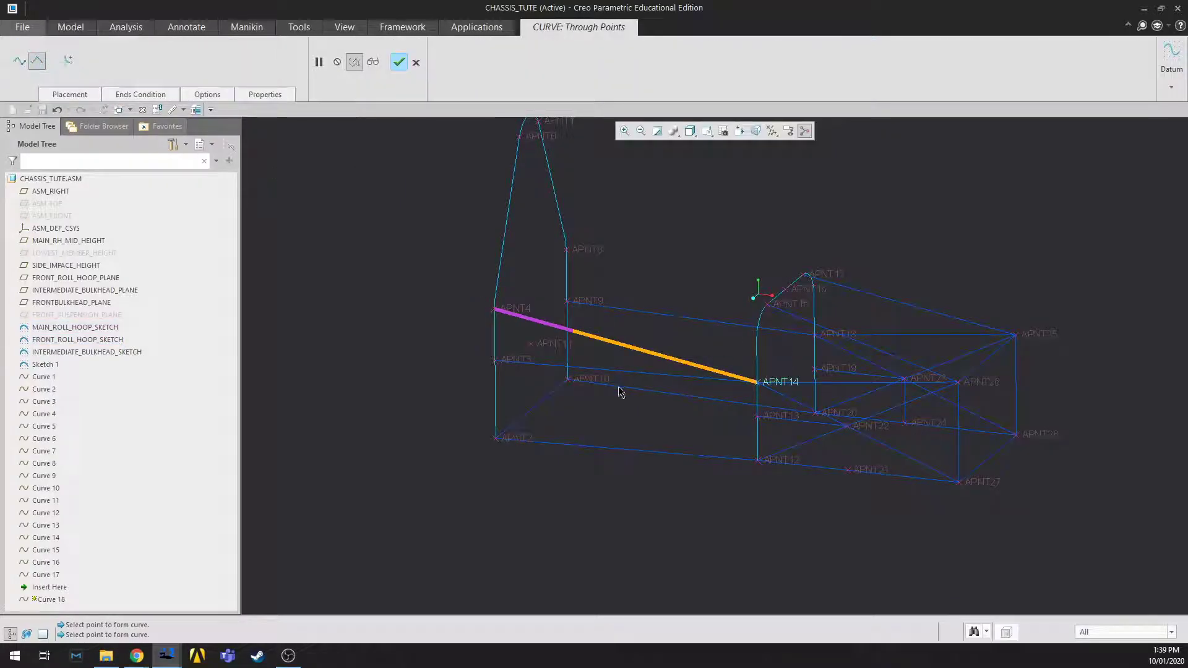
Step: Select APNT3 on the main roll hoop as the first point of another datum curve
{"action": "scroll", "coordinate": [579, 395], "scroll_direction": "up", "scroll_amount": 2}
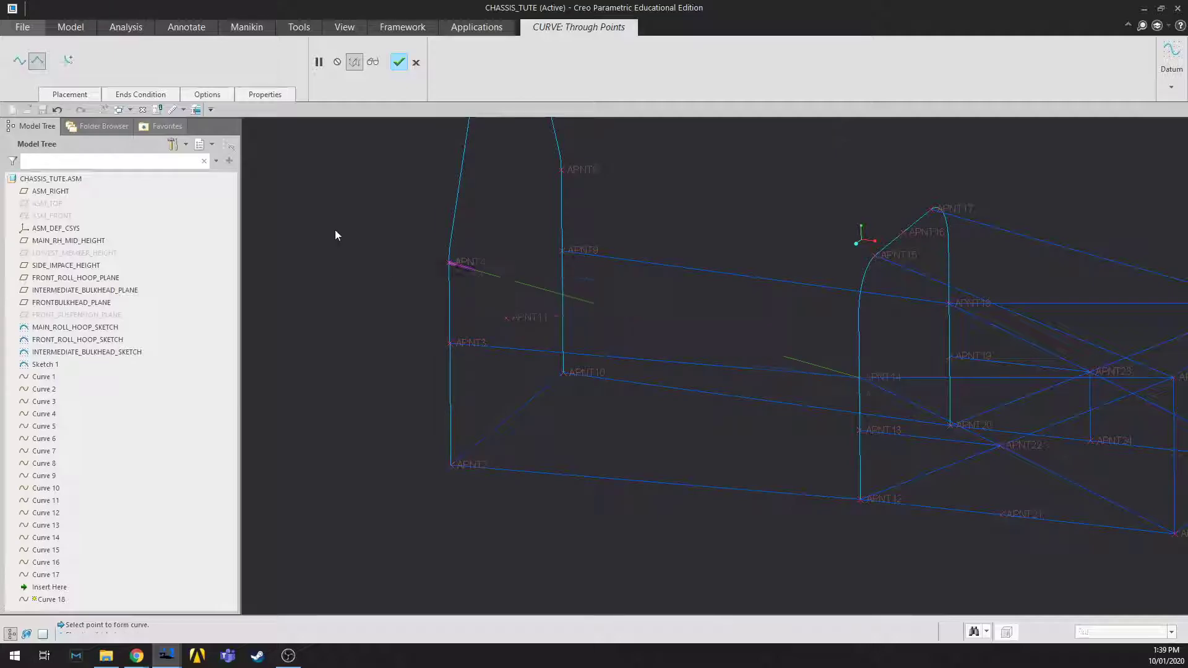
{"action": "left_click", "coordinate": [475, 343]}
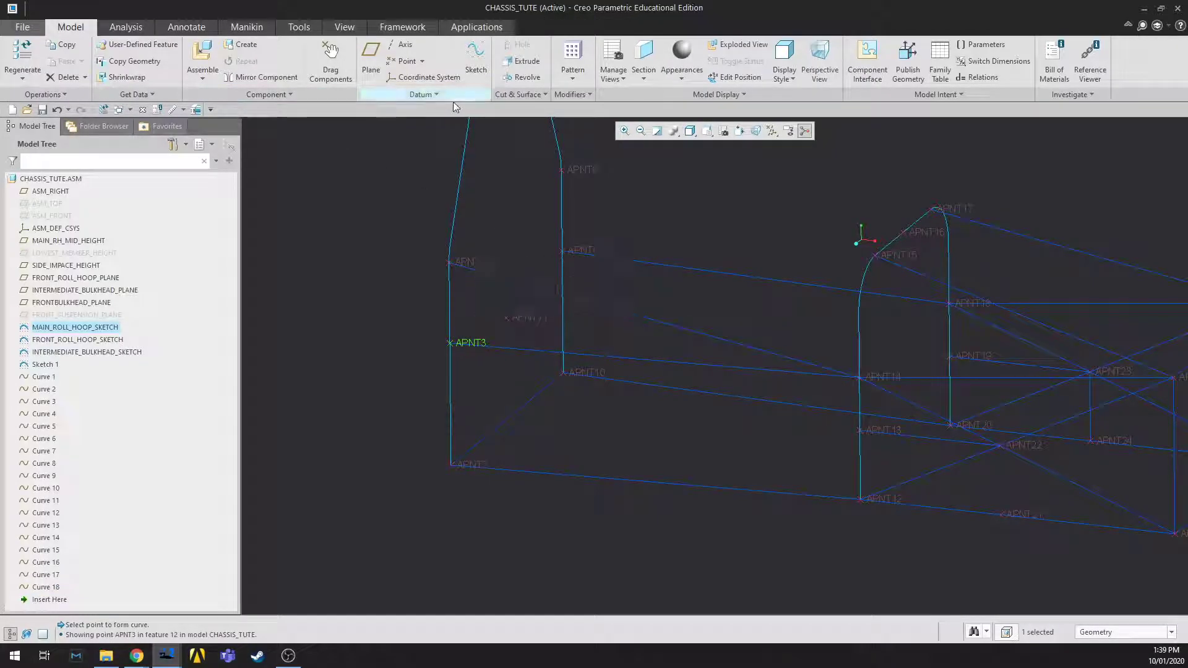